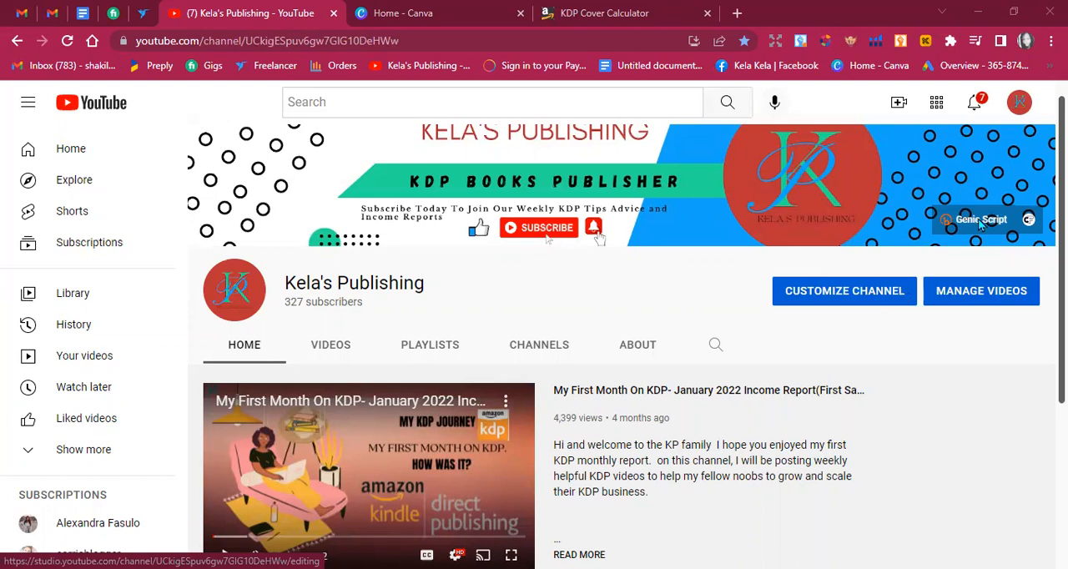
pyautogui.scroll(-1, 621, 334)
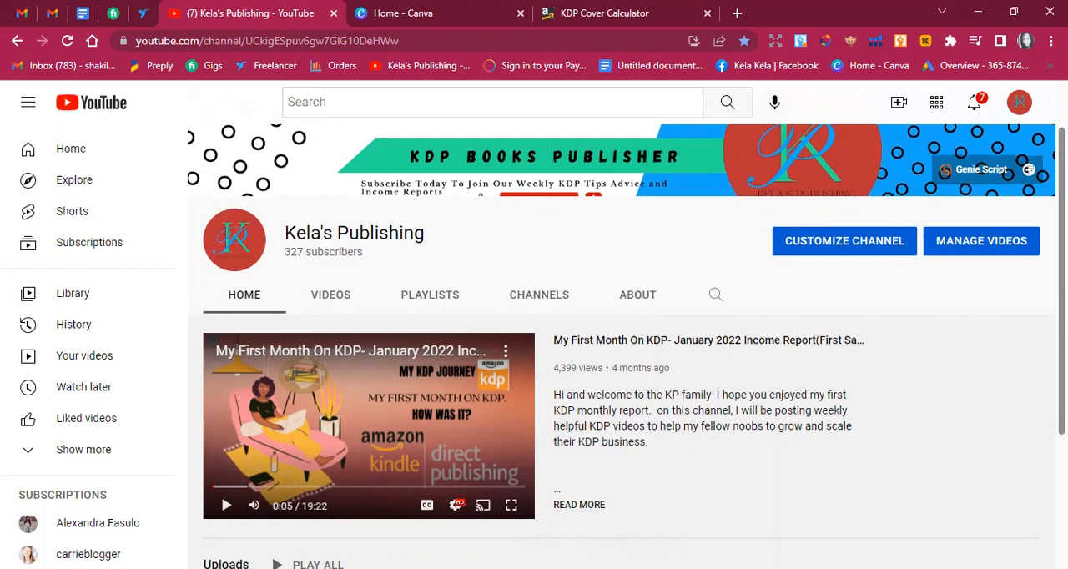
pyautogui.scroll(-1, 626, 346)
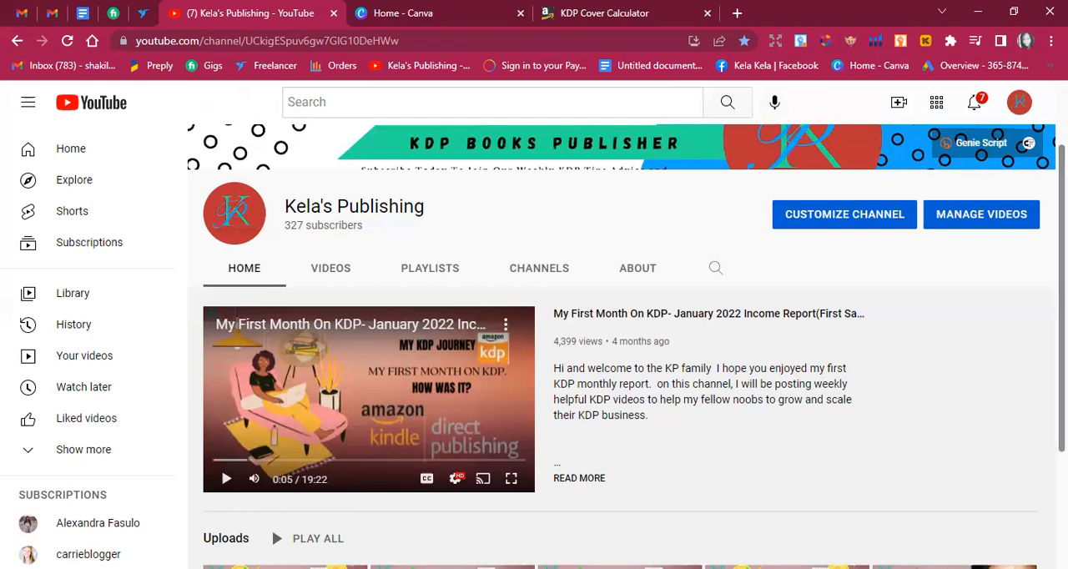
pyautogui.scroll(-1, 626, 346)
pyautogui.scroll(-1, 625, 346)
pyautogui.scroll(2, 626, 345)
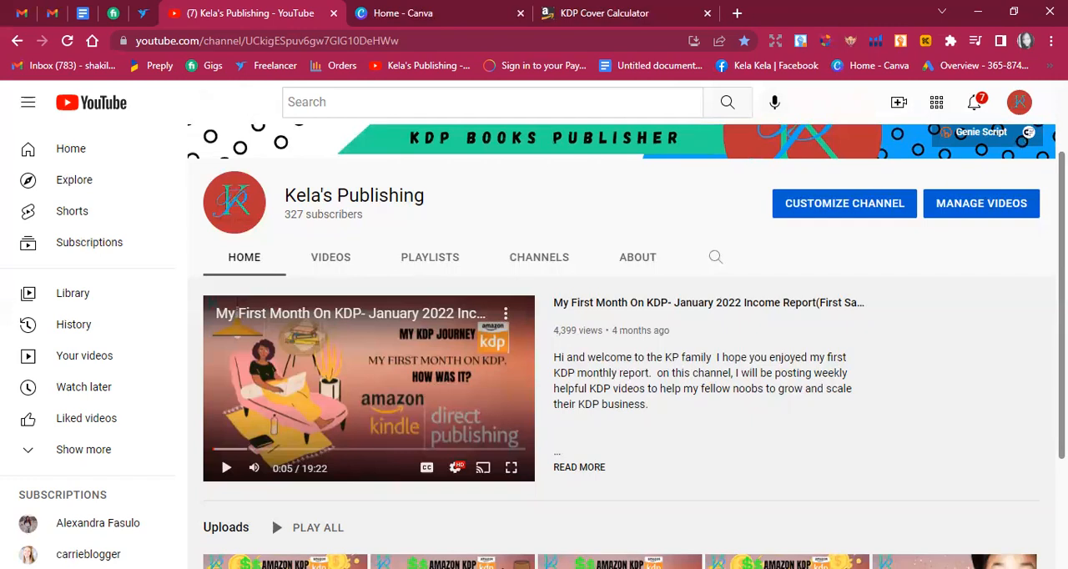
pyautogui.scroll(2, 582, 279)
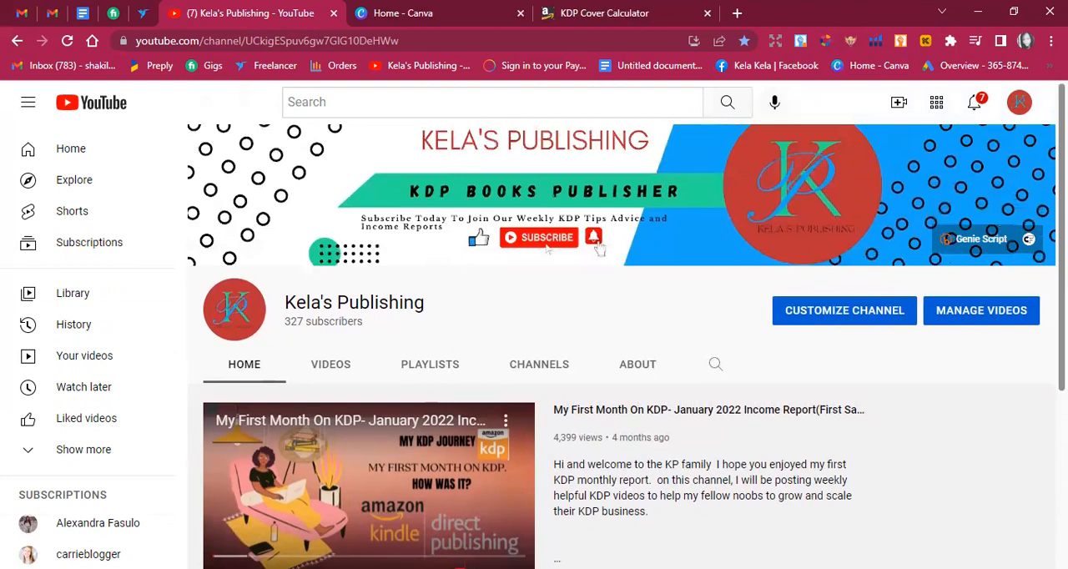
# Switch to the KDP Cover Calculator and set the book's binding type to Paperback.
pyautogui.click(425, 12)
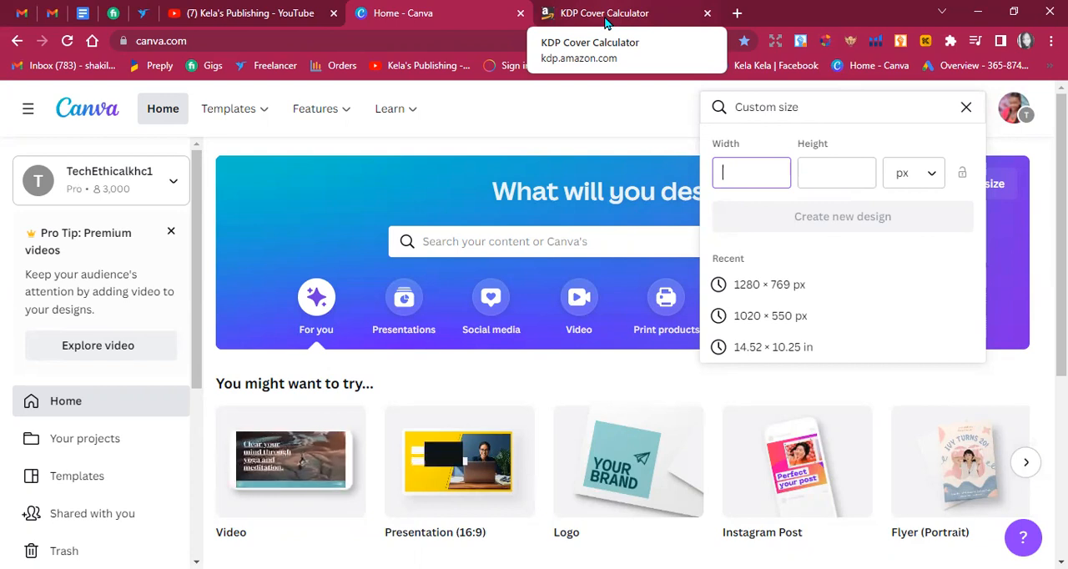
pyautogui.click(607, 22)
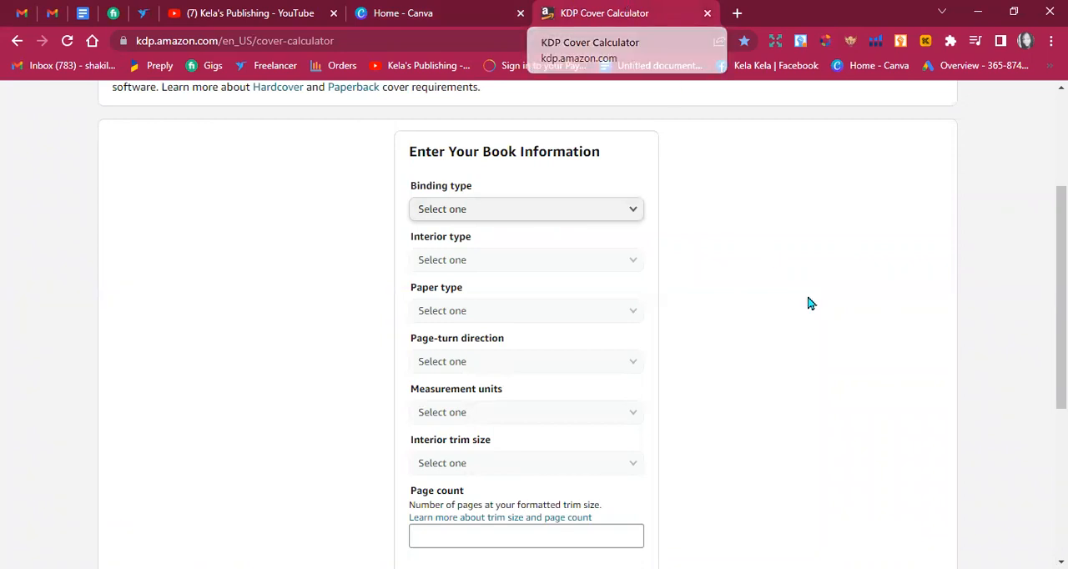
pyautogui.scroll(3, 1061, 292)
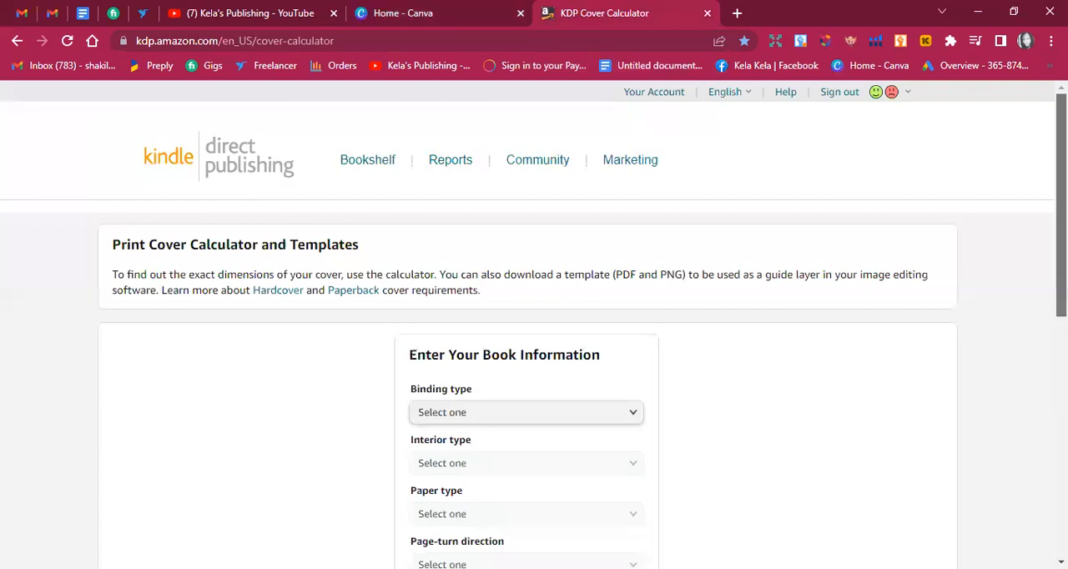
pyautogui.scroll(-3, 1061, 292)
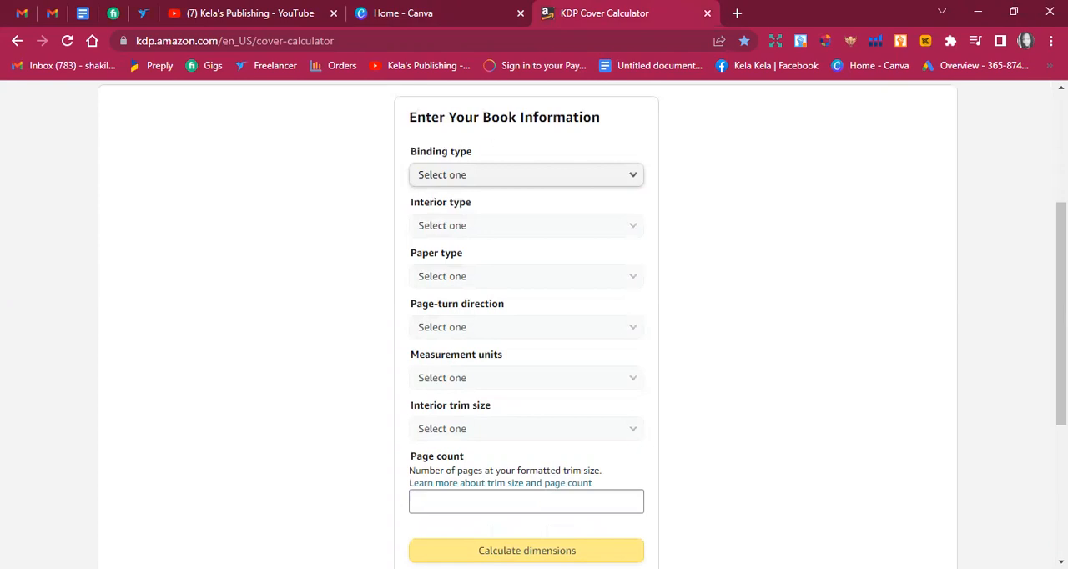
pyautogui.moveTo(1062, 314)
pyautogui.mouseDown()
pyautogui.moveTo(1062, 286)
pyautogui.moveTo(1061, 312)
pyautogui.mouseUp()
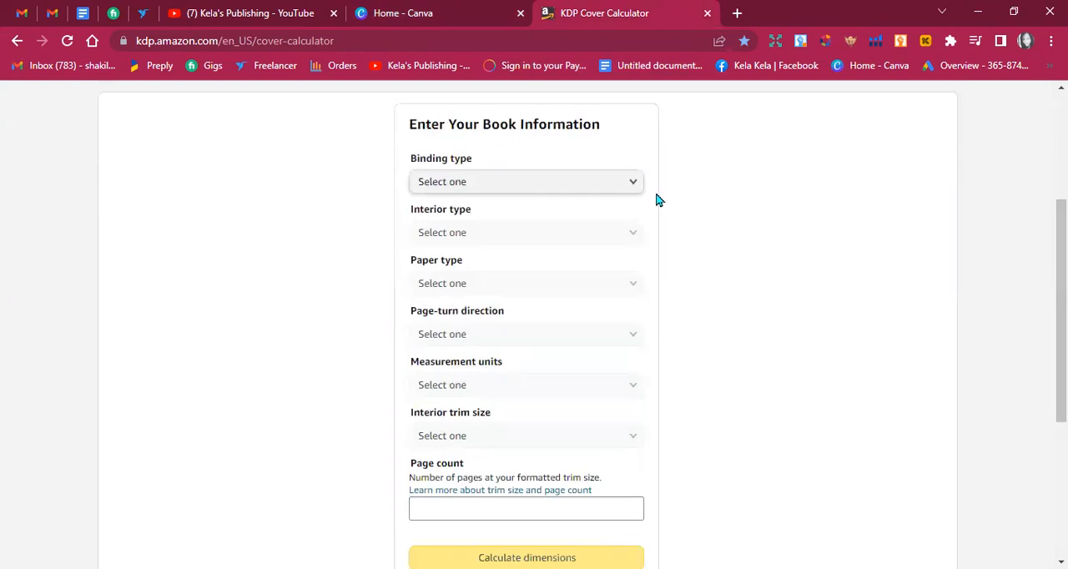
pyautogui.click(595, 192)
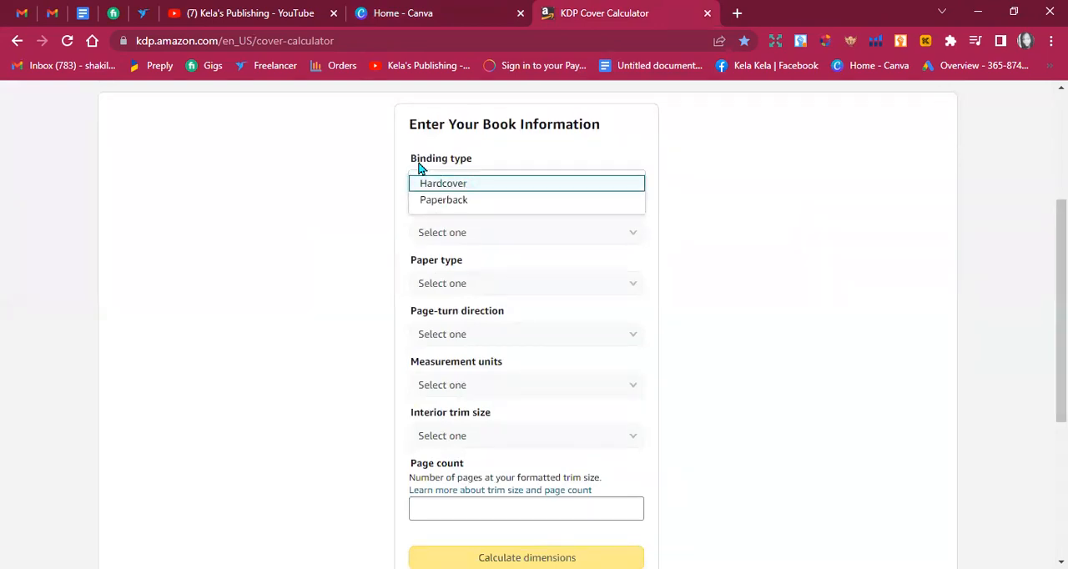
pyautogui.click(472, 204)
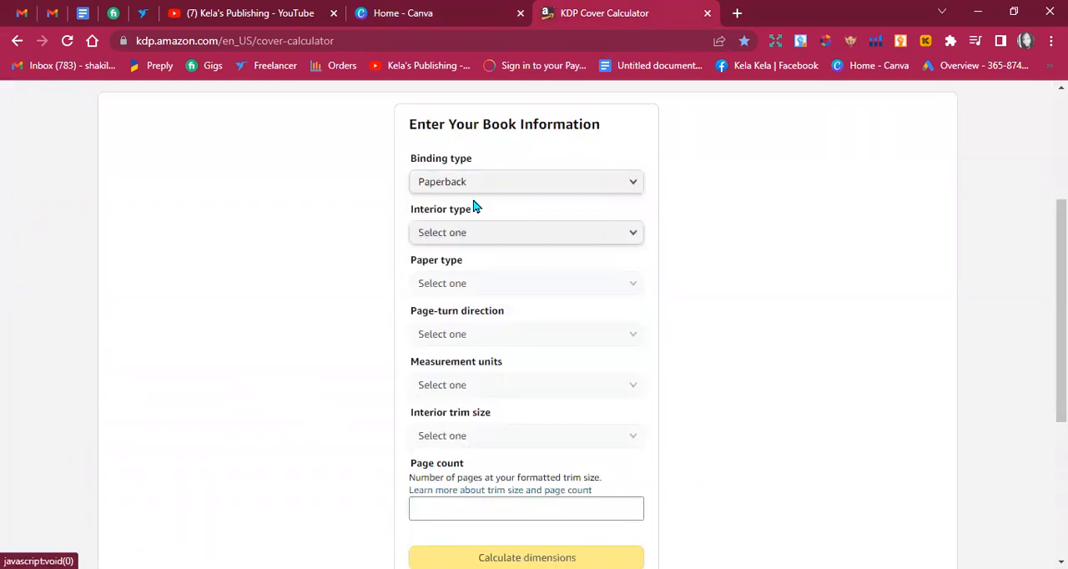
# Set the interior type to Black & white and the paper type to White paper.
pyautogui.click(470, 238)
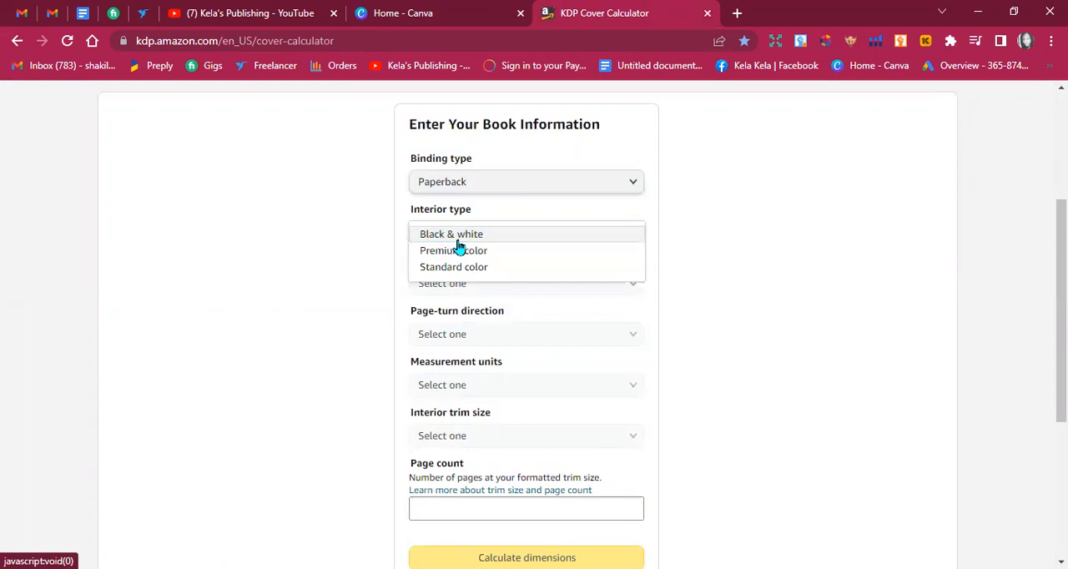
pyautogui.click(457, 240)
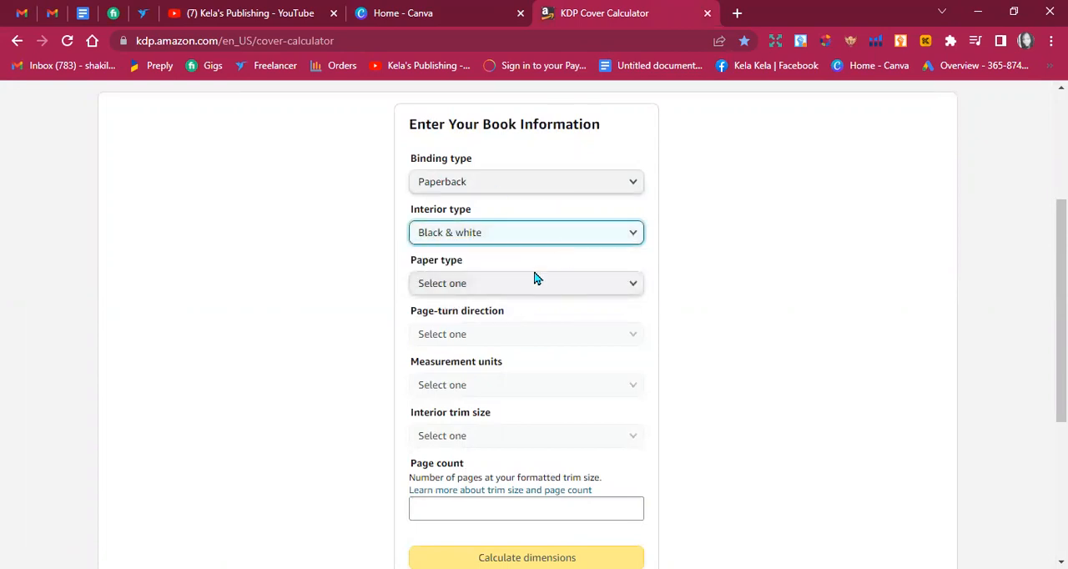
pyautogui.click(504, 289)
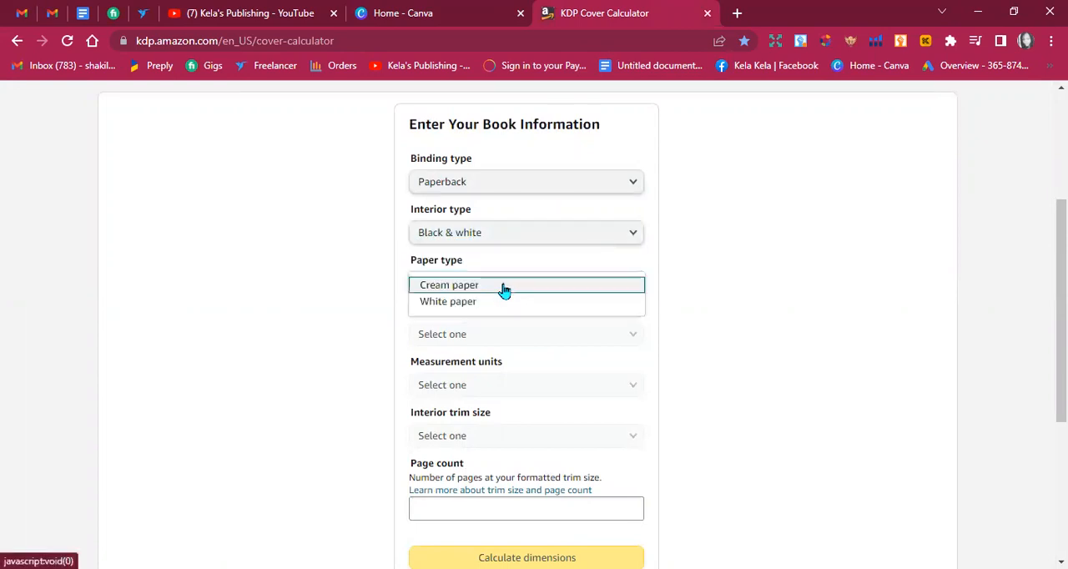
pyautogui.click(500, 308)
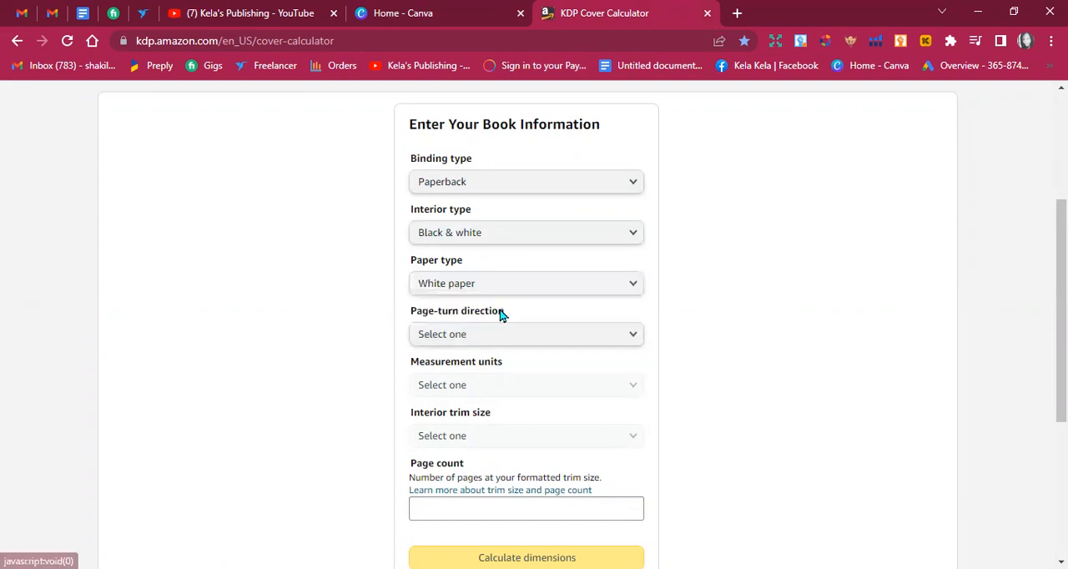
# Set the page-turn direction to Left to Right and the measurement units to Inches.
pyautogui.scroll(-2, 1061, 250)
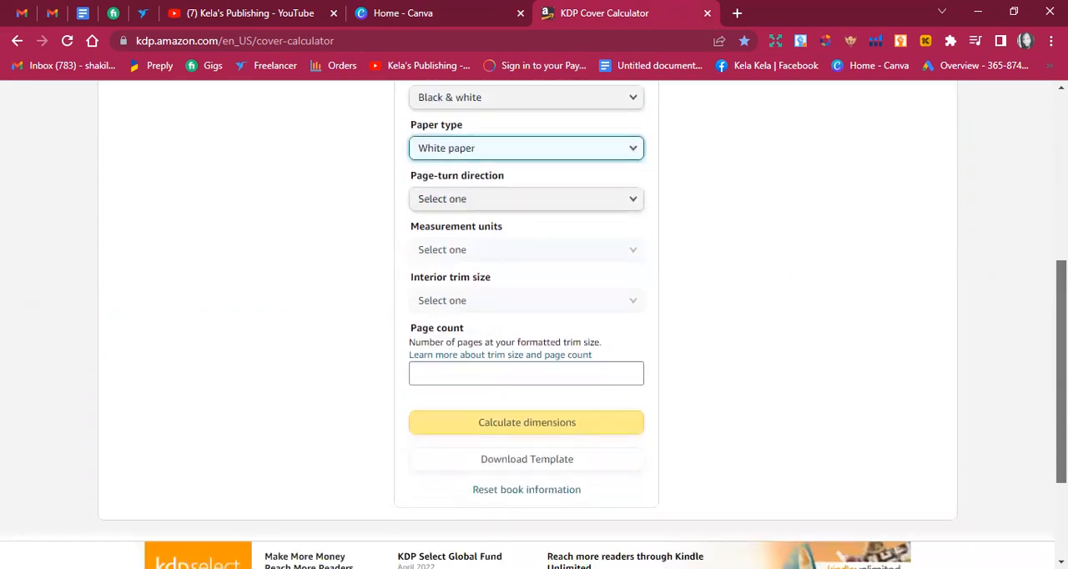
pyautogui.click(611, 200)
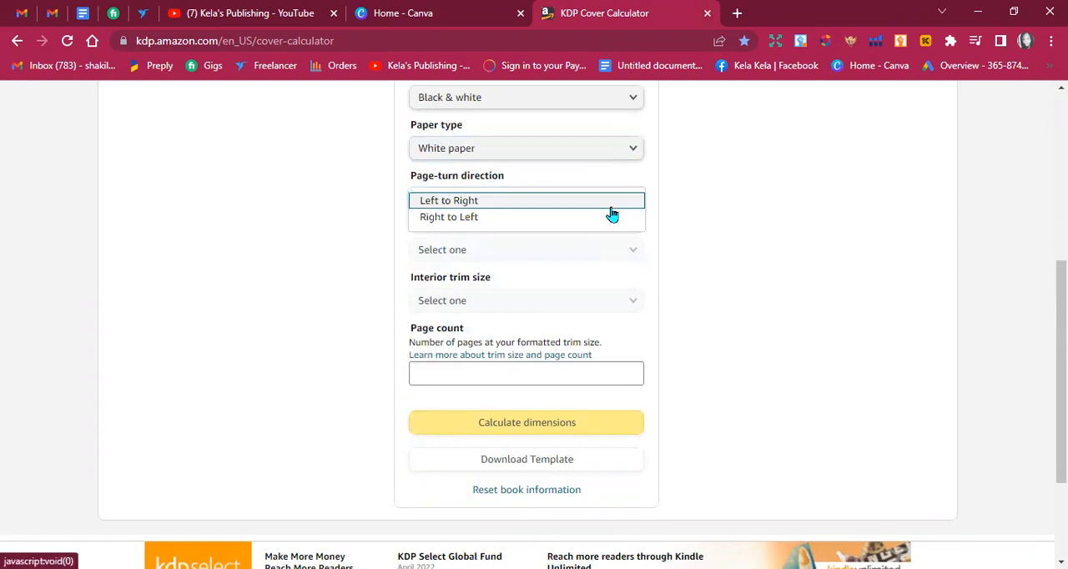
pyautogui.click(544, 209)
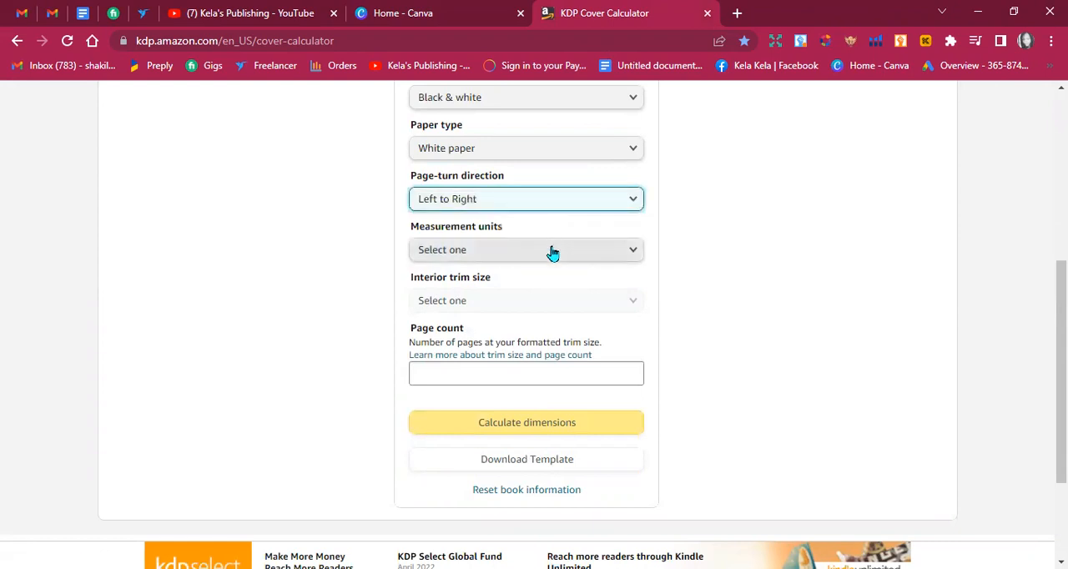
pyautogui.click(552, 253)
pyautogui.click(551, 254)
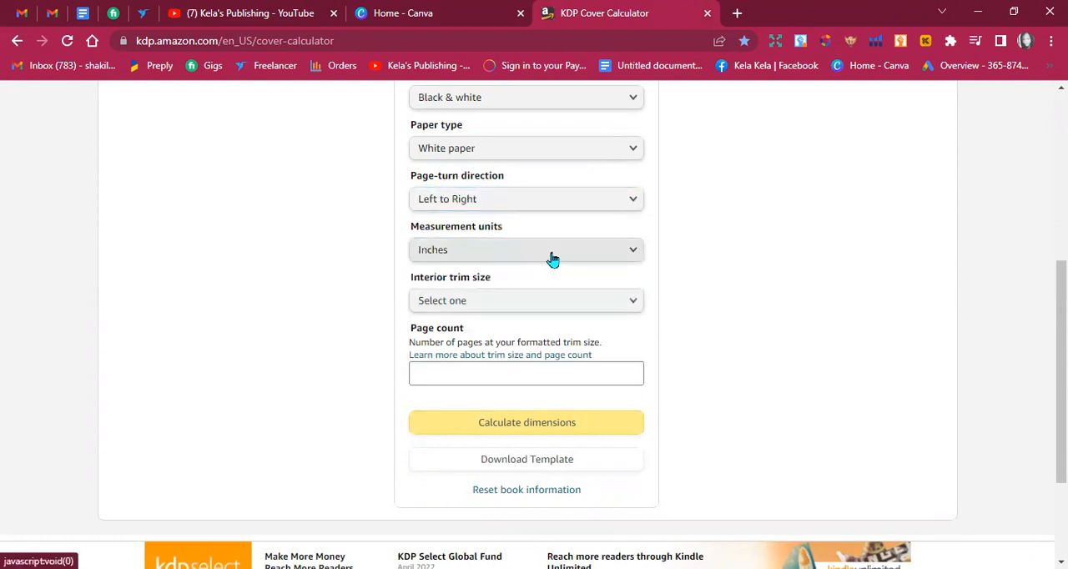
# Choose the 6 x 9 in interior trim size with a page count of 200 and calculate the cover dimensions.
pyautogui.click(541, 302)
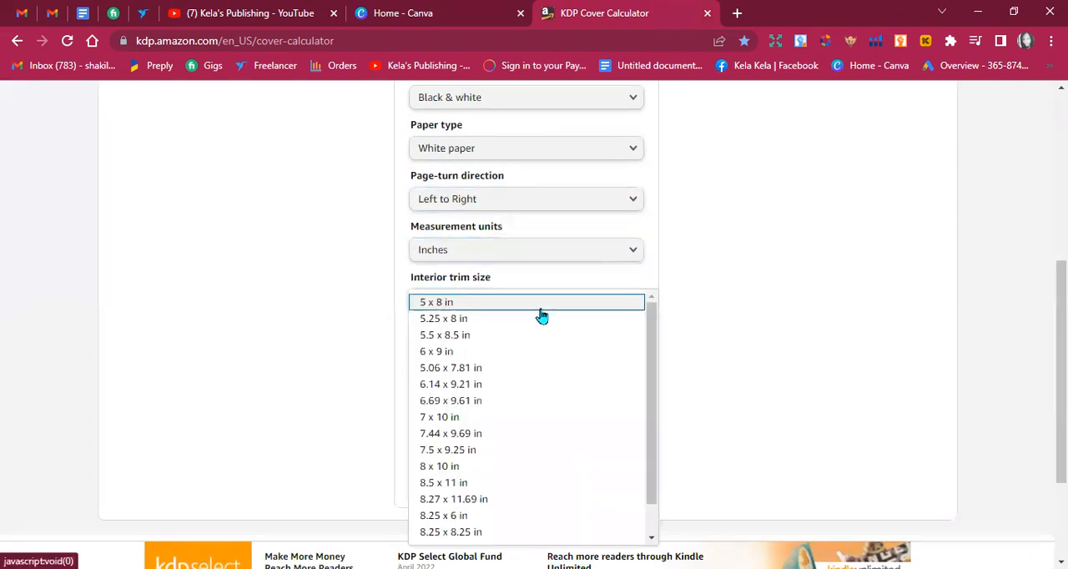
pyautogui.click(517, 355)
pyautogui.click(516, 367)
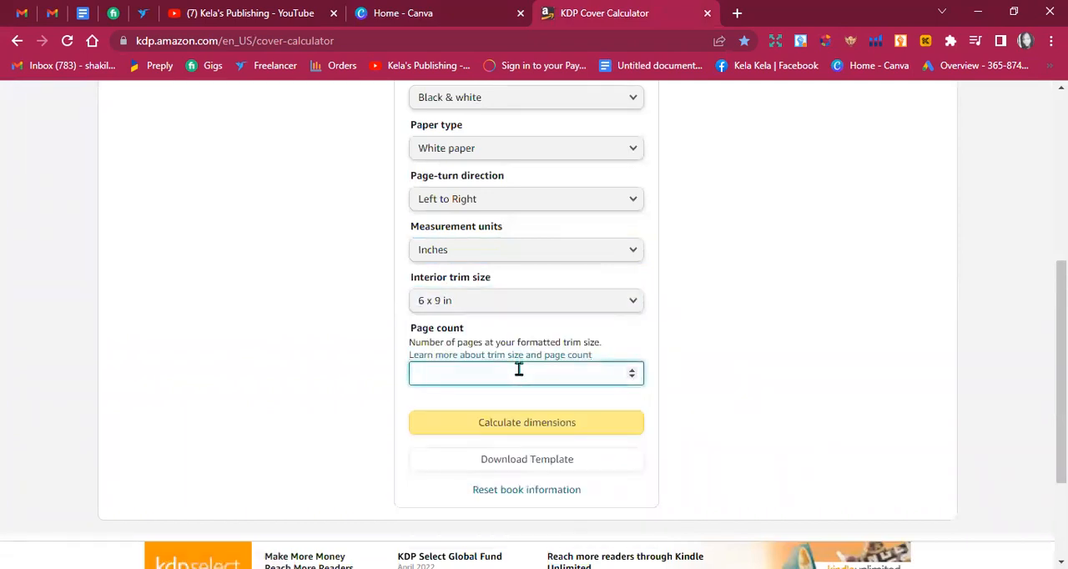
pyautogui.write('200')
pyautogui.click(574, 413)
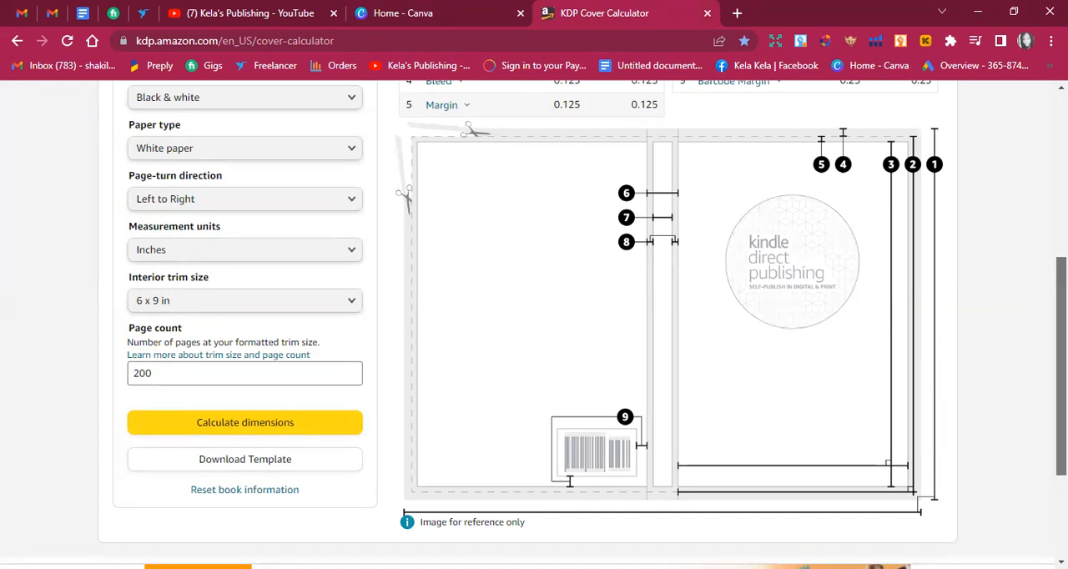
# Copy the full cover width, 12.7, from the calculator into Canva's custom design size, with the units set to inches.
pyautogui.scroll(-1, 534, 325)
pyautogui.scroll(3, 533, 324)
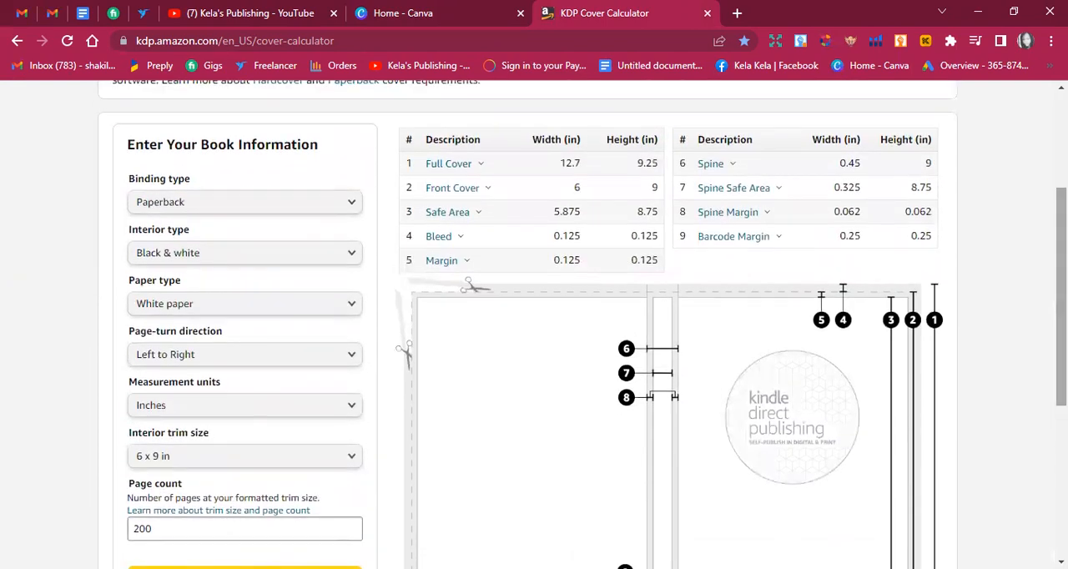
pyautogui.doubleClick(568, 163)
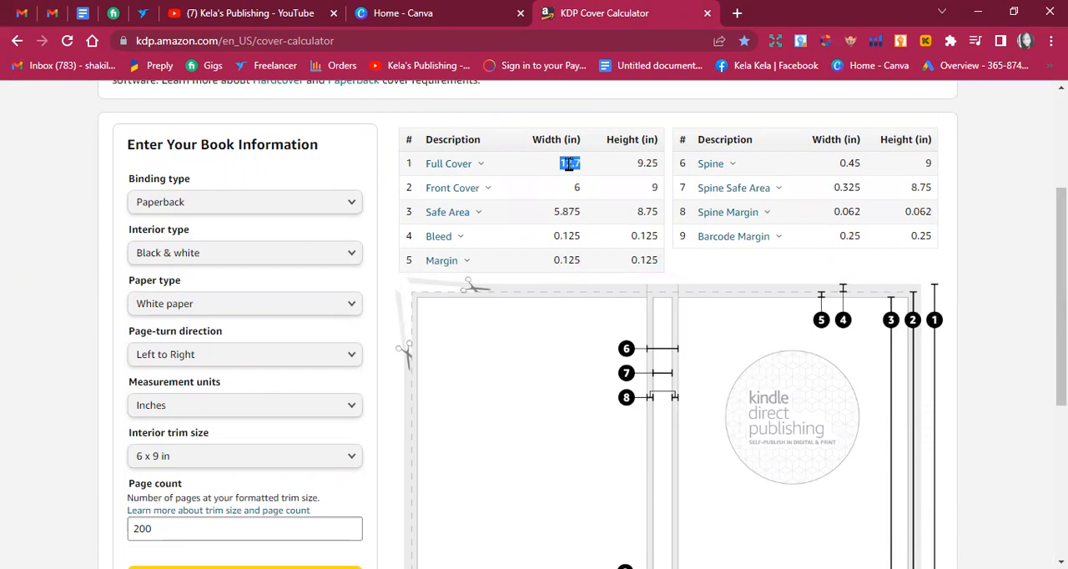
pyautogui.rightClick(569, 163)
pyautogui.click(610, 177)
pyautogui.click(403, 13)
pyautogui.click(773, 175)
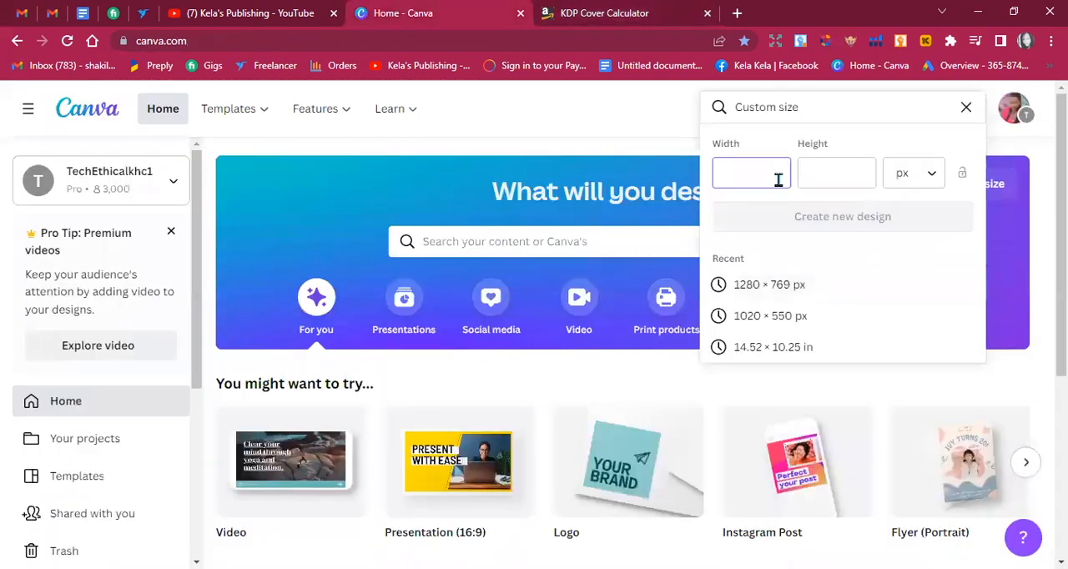
pyautogui.click(906, 175)
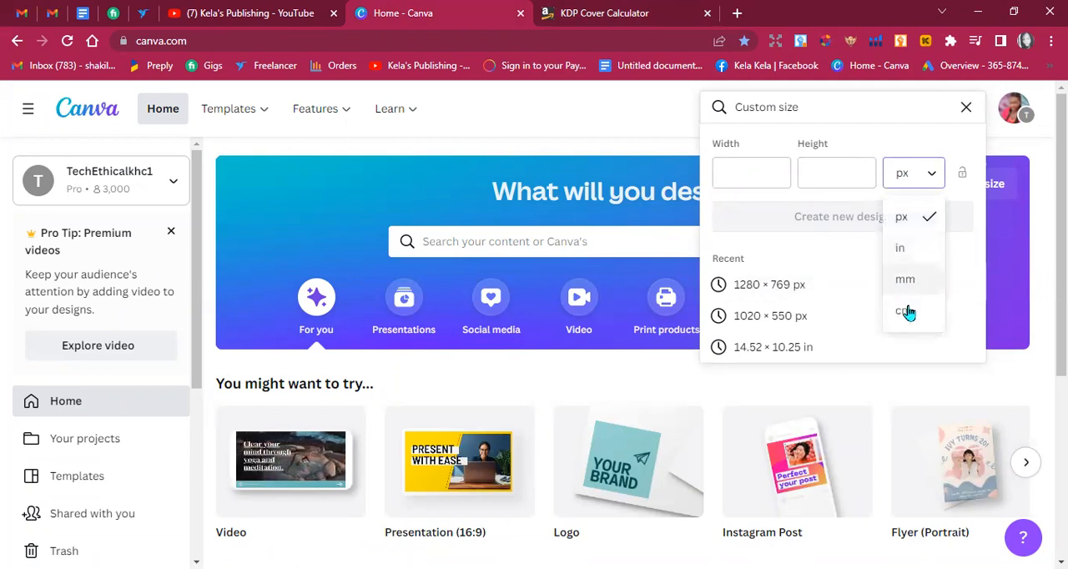
pyautogui.click(909, 249)
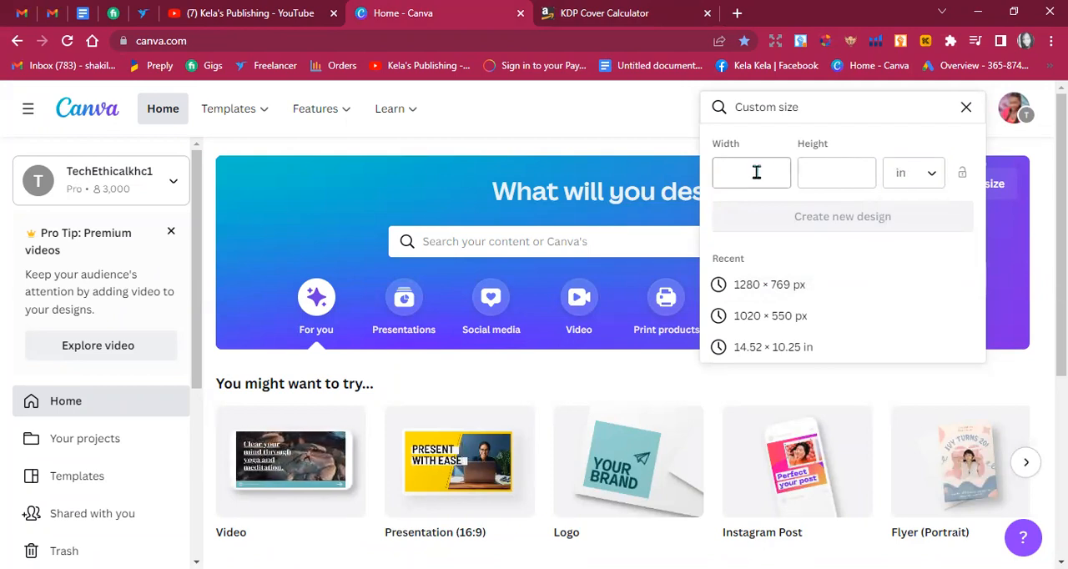
pyautogui.rightClick(758, 173)
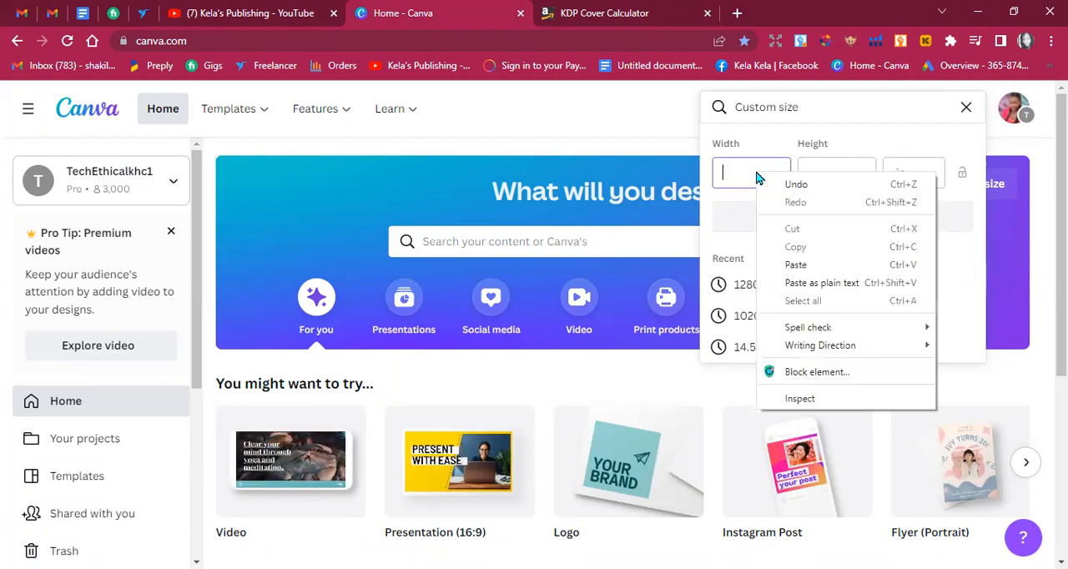
pyautogui.click(799, 265)
# Copy the full cover height, 9.25, from the calculator into Canva's custom size and create the new design.
pyautogui.click(604, 12)
pyautogui.doubleClick(647, 164)
pyautogui.rightClick(649, 164)
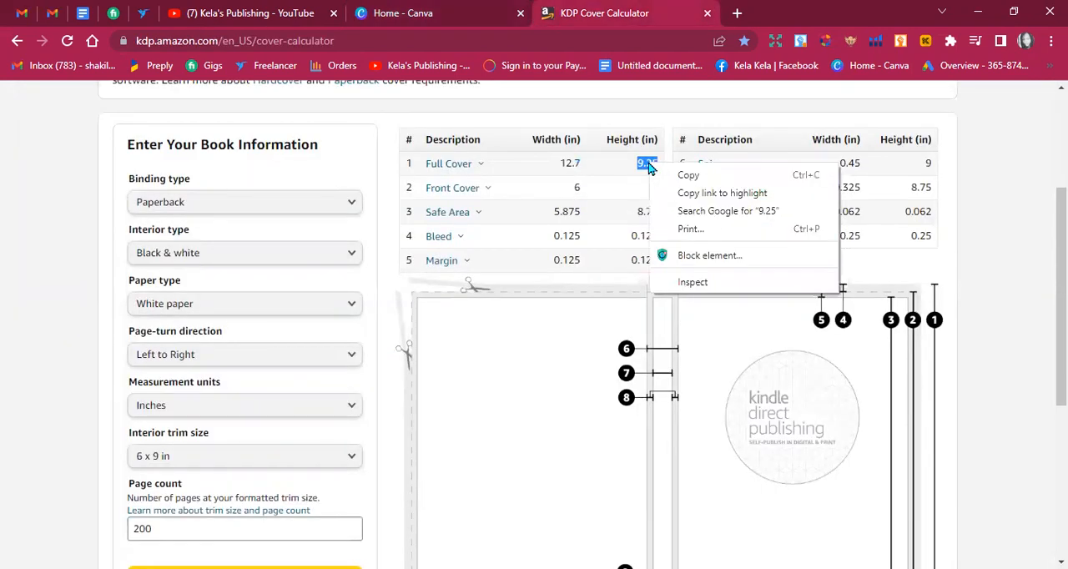
pyautogui.click(689, 176)
pyautogui.click(403, 13)
pyautogui.click(843, 170)
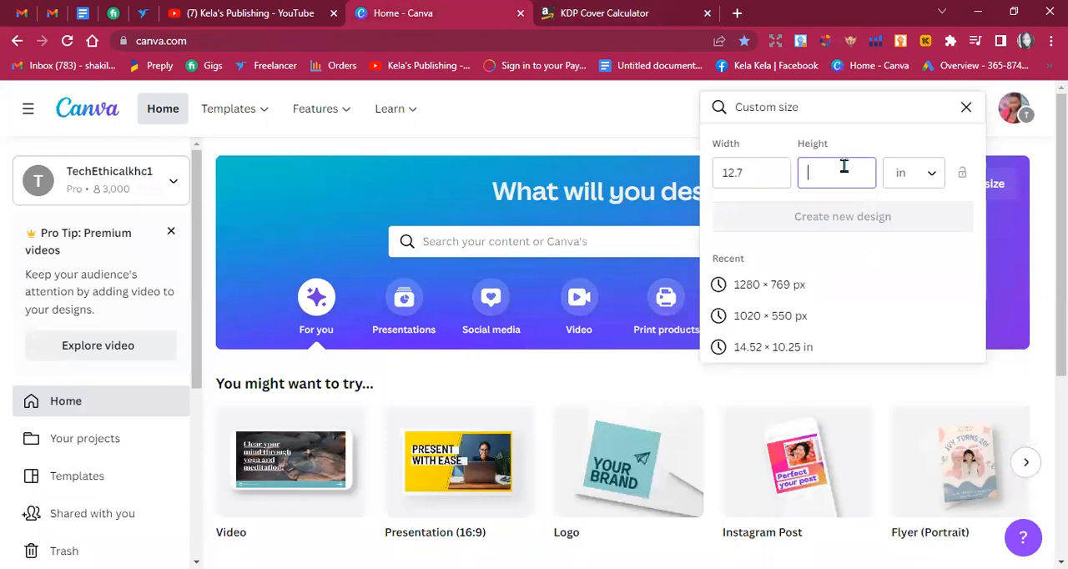
pyautogui.rightClick(845, 170)
pyautogui.click(905, 258)
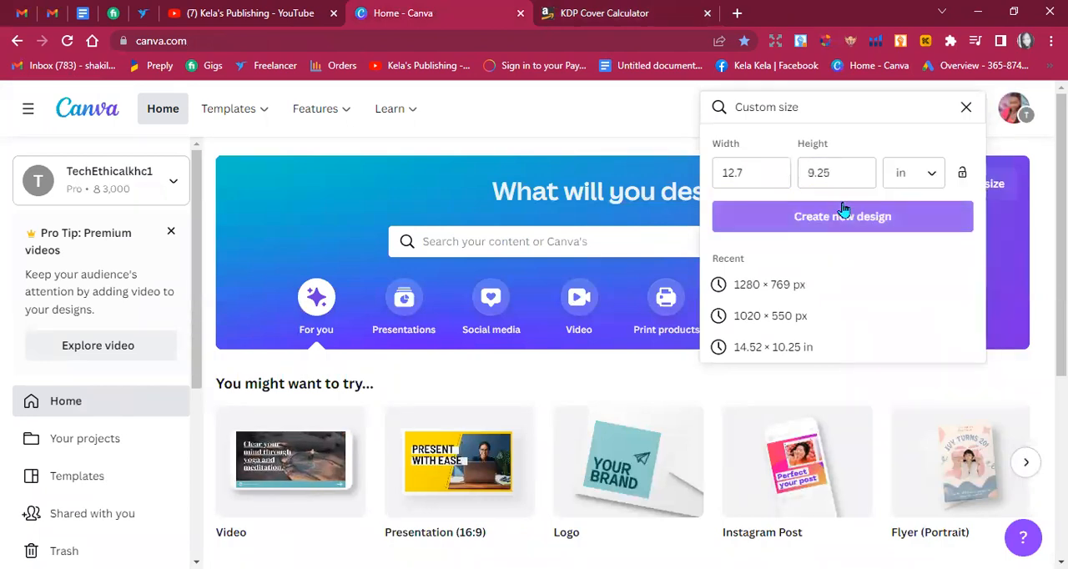
pyautogui.click(844, 210)
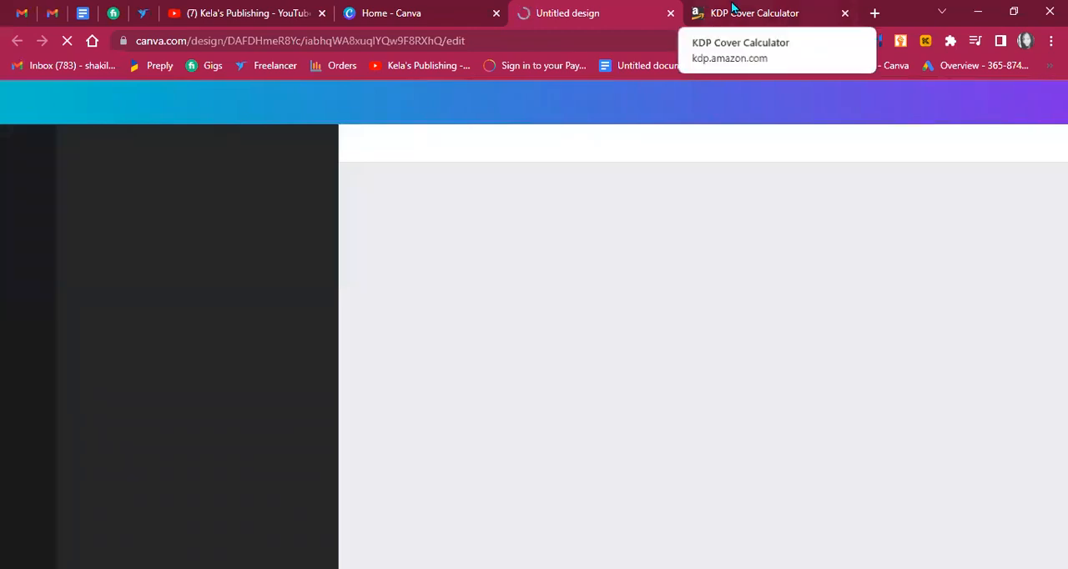
# Download the cover template from the KDP cover calculator and show the downloaded zip file in its folder.
pyautogui.click(732, 10)
pyautogui.moveTo(1061, 292); pyautogui.dragTo(1061, 369)
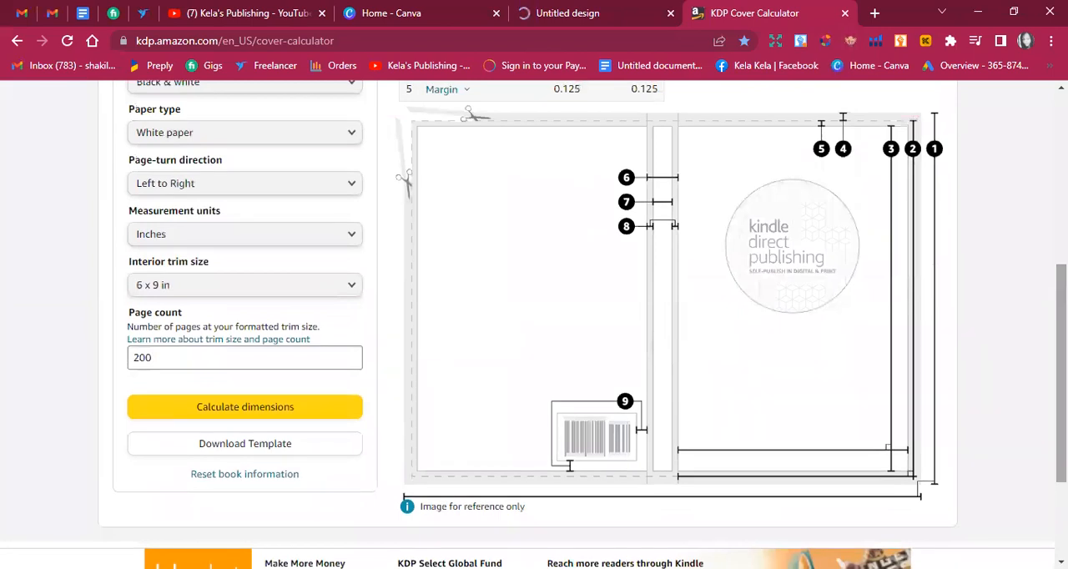
pyautogui.click(294, 450)
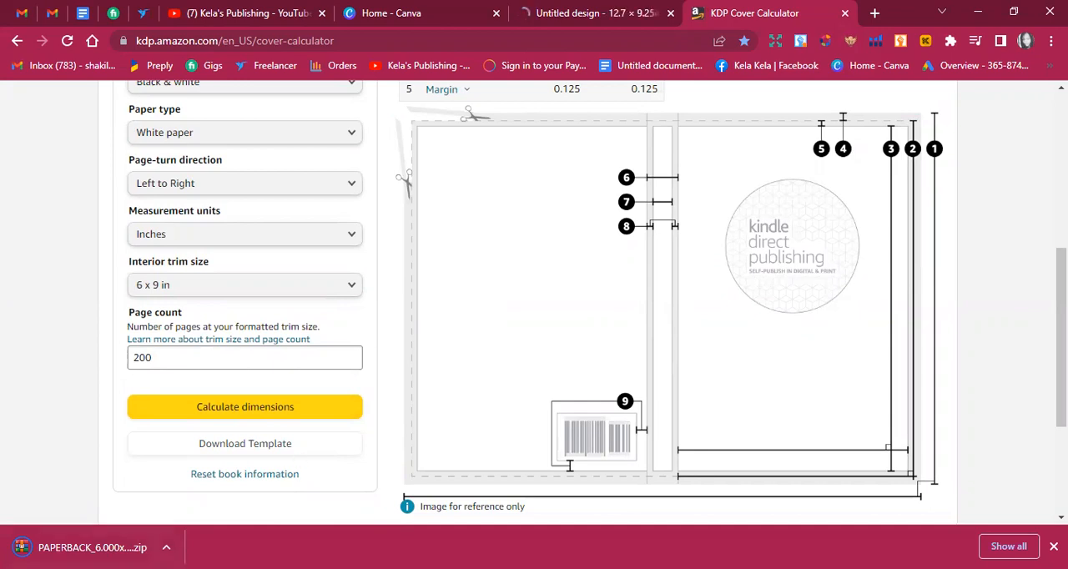
pyautogui.click(166, 547)
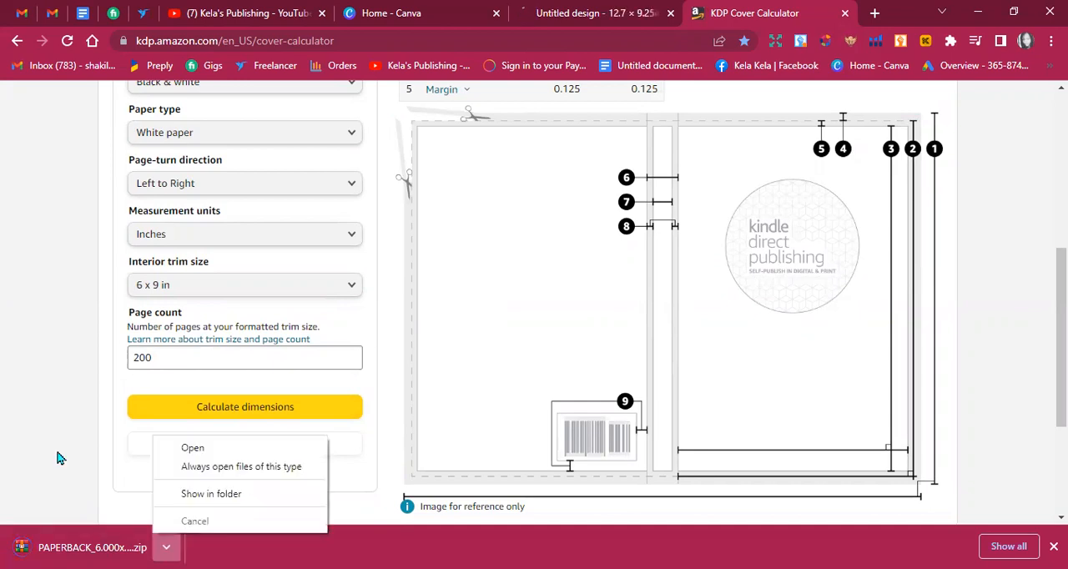
pyautogui.click(244, 495)
# Switch back to the 12.7 x 9.25 in Canva design and set the uploaded KDP template image as the page background.
pyautogui.click(526, 10)
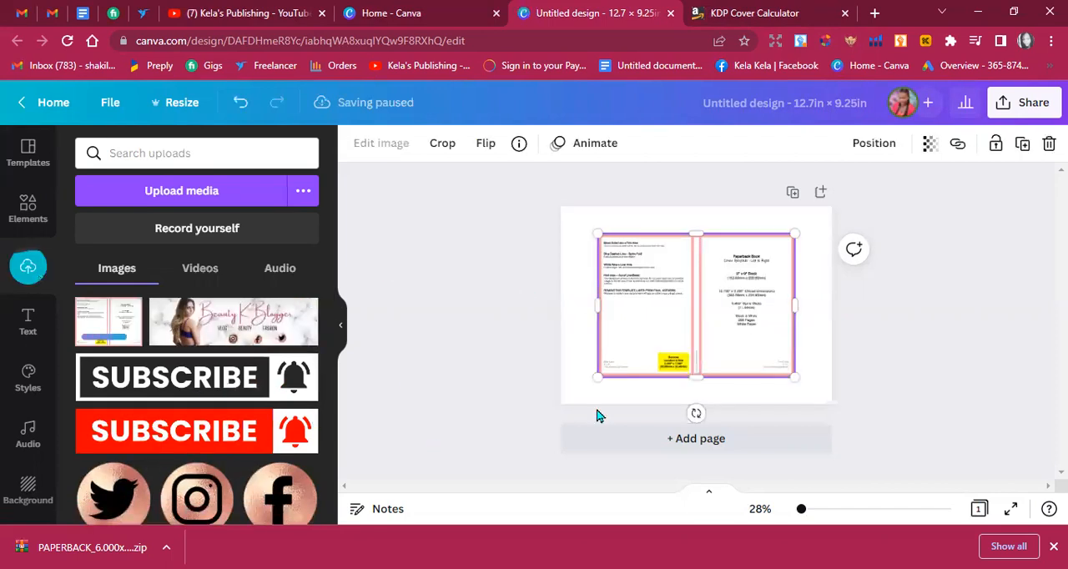
pyautogui.rightClick(745, 312)
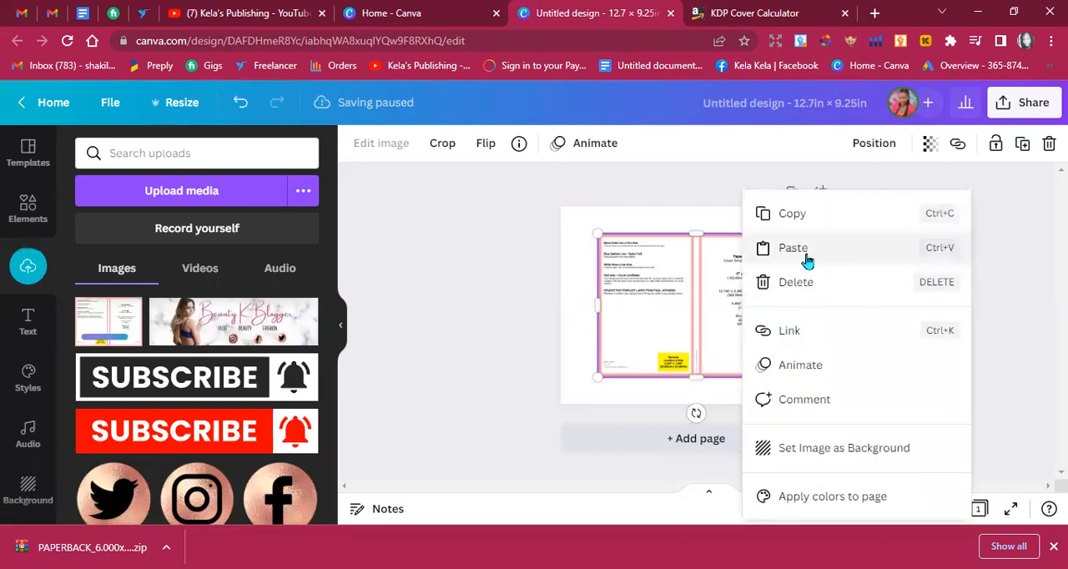
pyautogui.click(816, 450)
pyautogui.click(895, 330)
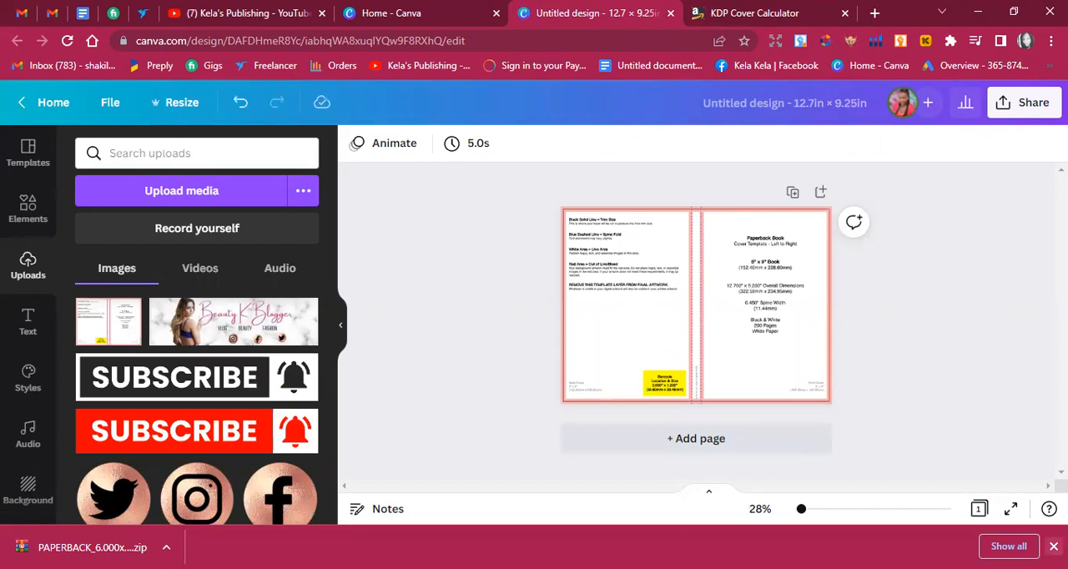
pyautogui.click(1054, 547)
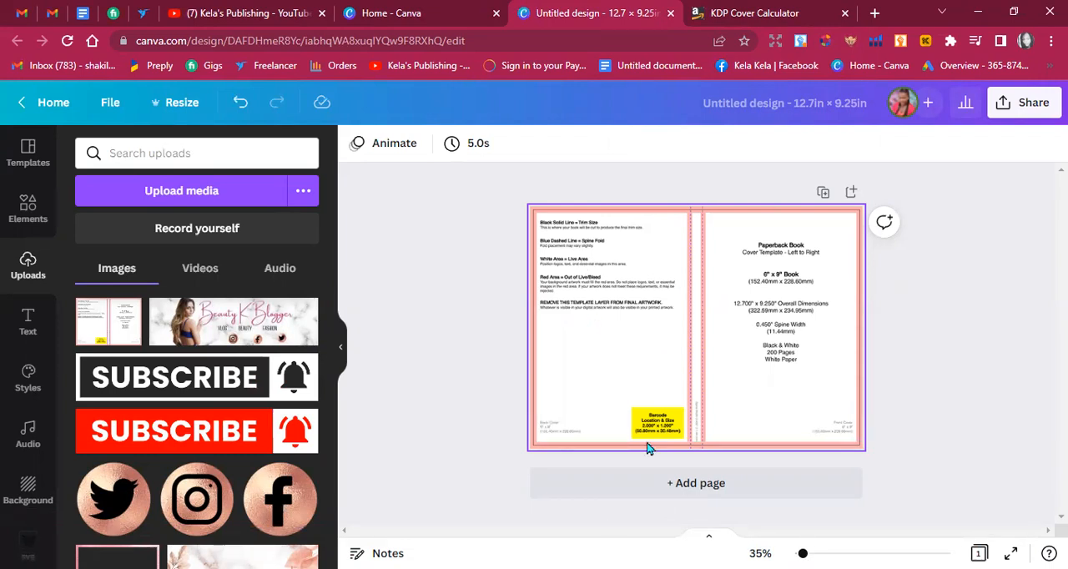
# Set the transparency of the template background to 39.
pyautogui.rightClick(699, 320)
pyautogui.click(914, 377)
pyautogui.click(847, 265)
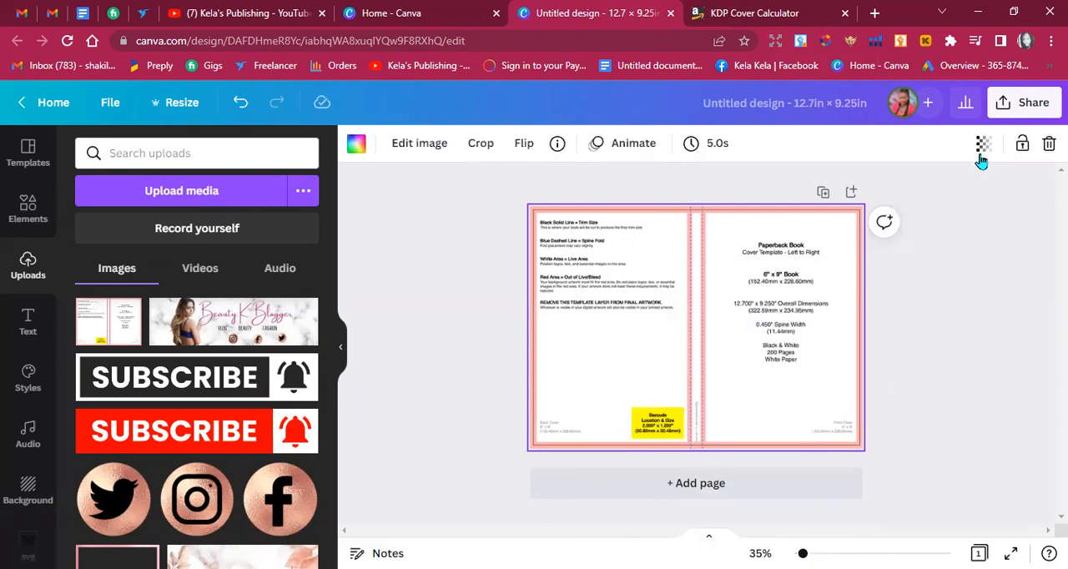
pyautogui.click(982, 145)
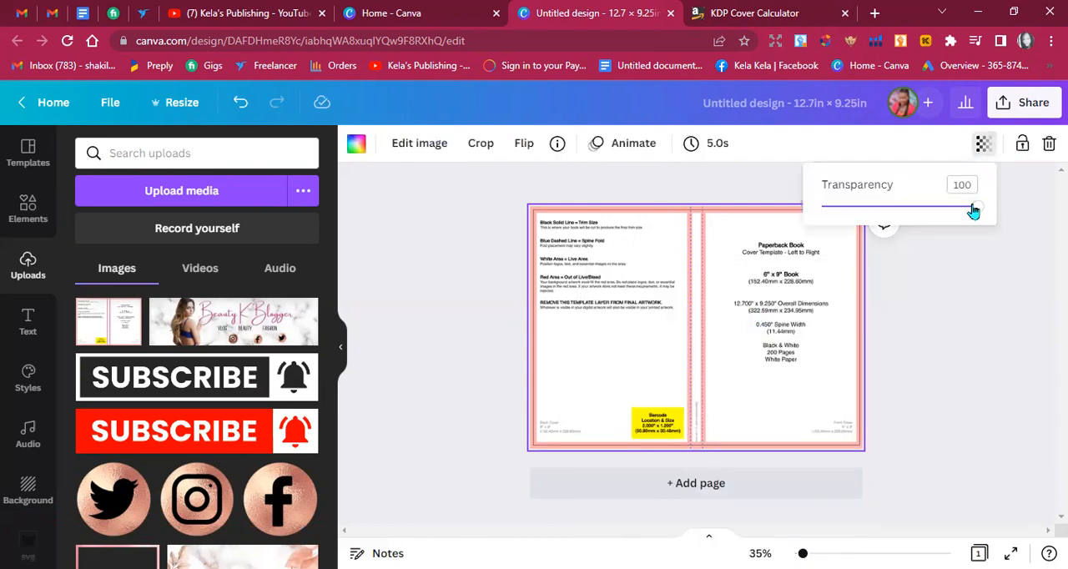
pyautogui.moveTo(974, 211); pyautogui.dragTo(882, 215)
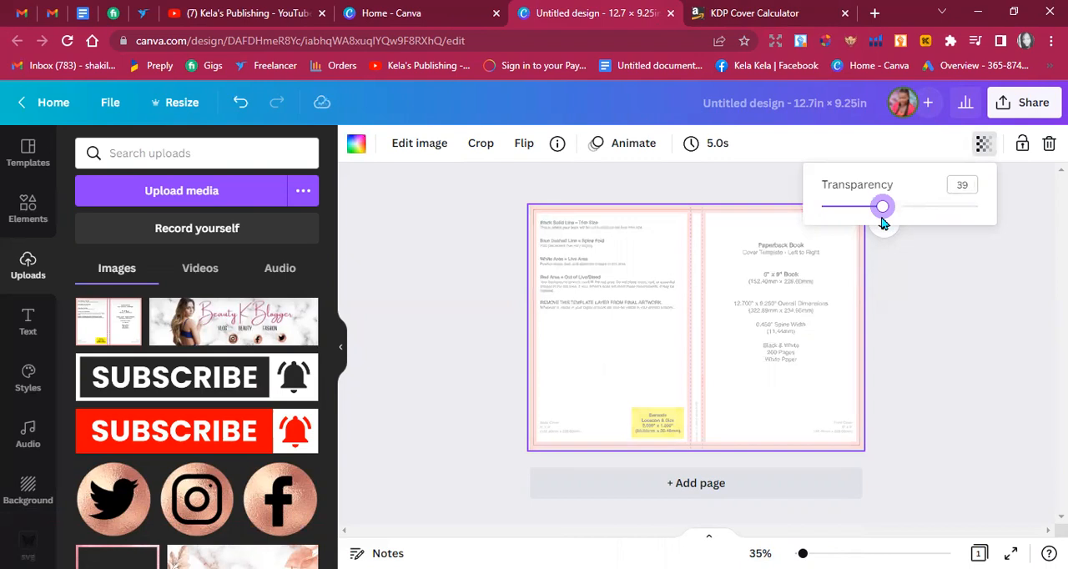
pyautogui.click(896, 262)
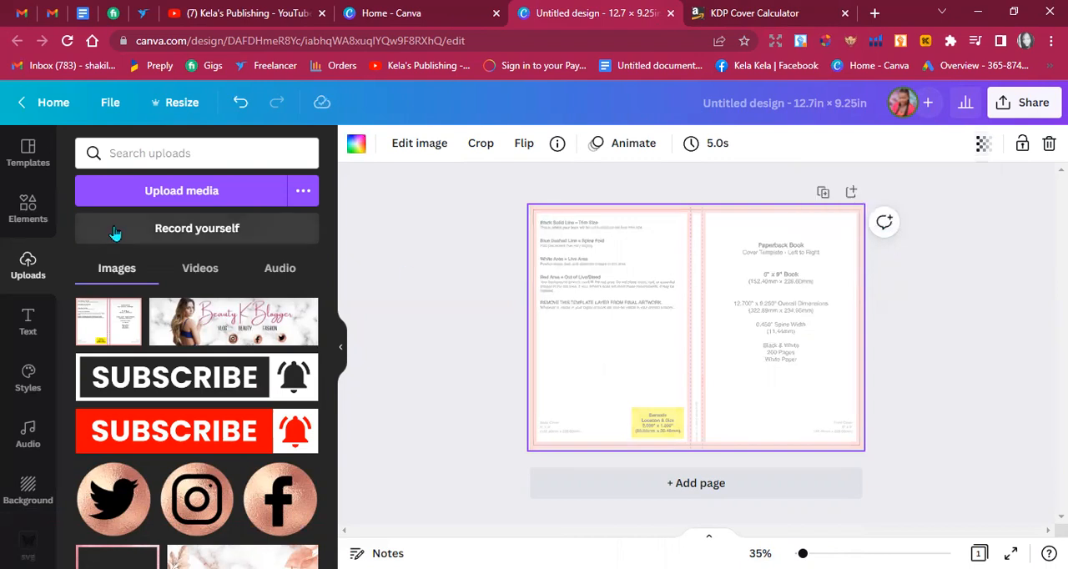
# Add a square shape and resize it to cover the template's spine area, about 0.6 in wide and 11.3 in high.
pyautogui.click(24, 206)
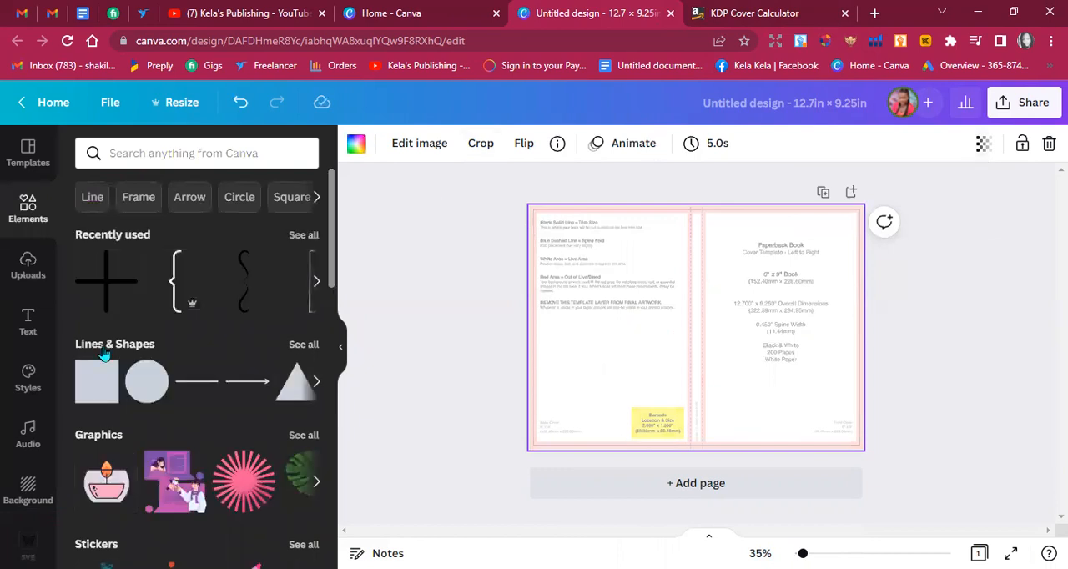
pyautogui.click(97, 375)
pyautogui.moveTo(698, 290); pyautogui.dragTo(696, 163)
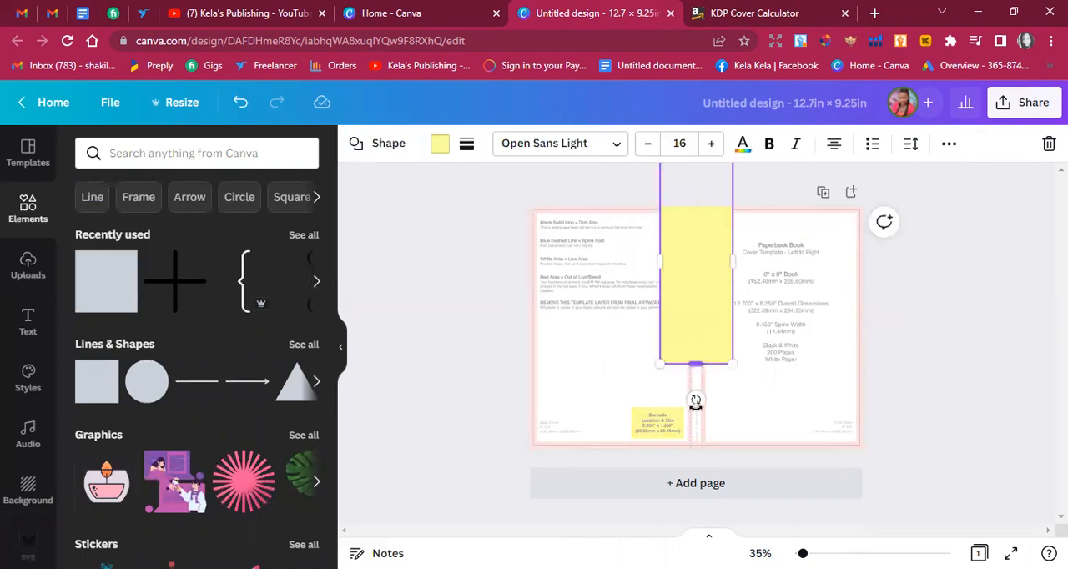
pyautogui.moveTo(658, 259); pyautogui.dragTo(705, 262)
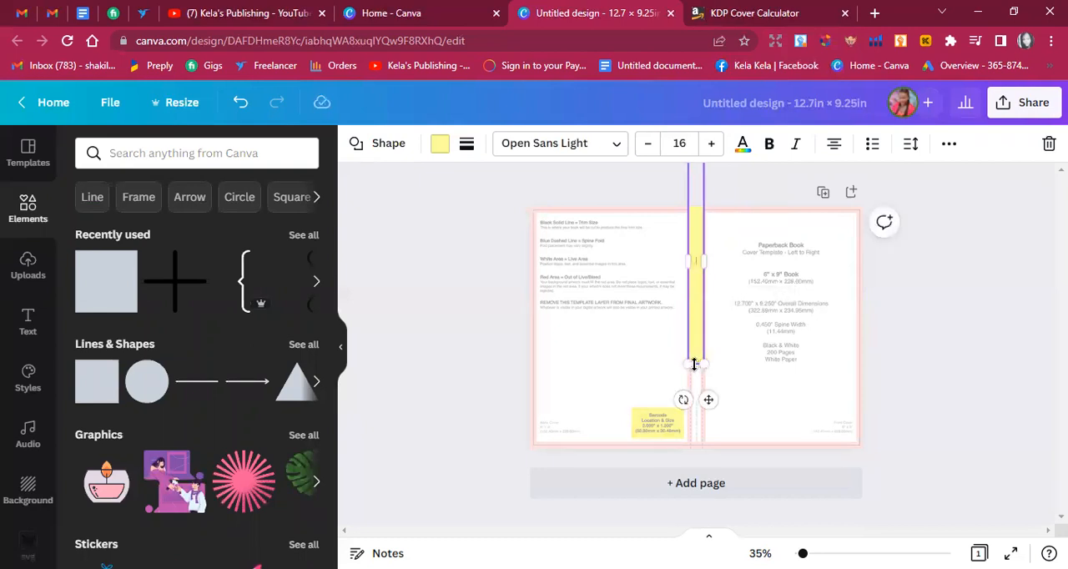
pyautogui.click(694, 437)
pyautogui.moveTo(693, 456); pyautogui.dragTo(690, 455)
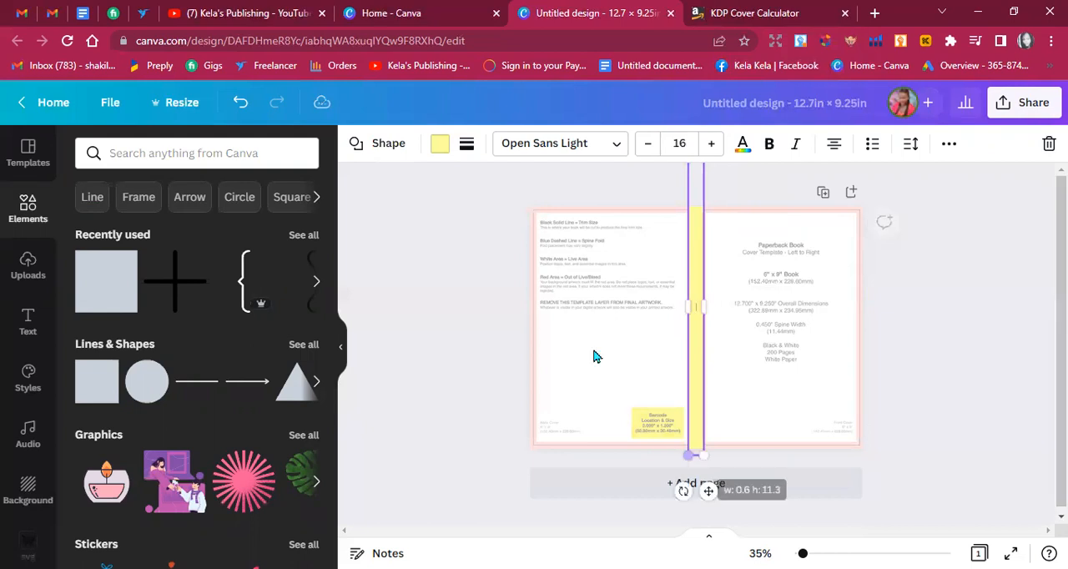
# Delete the template background and fill the page with the uploaded white marble image with light rose-gold veins.
pyautogui.rightClick(593, 356)
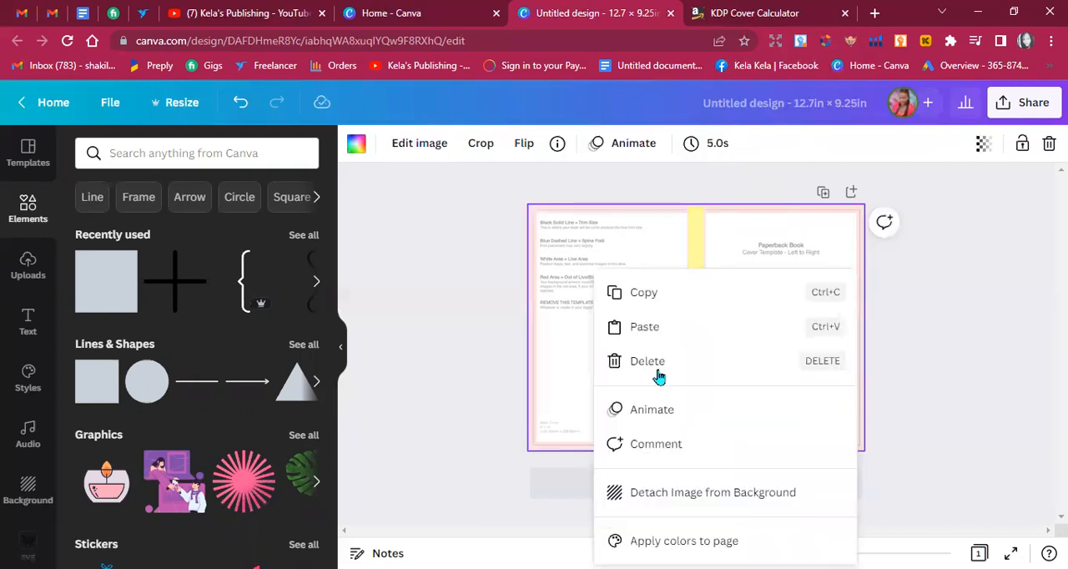
pyautogui.click(659, 376)
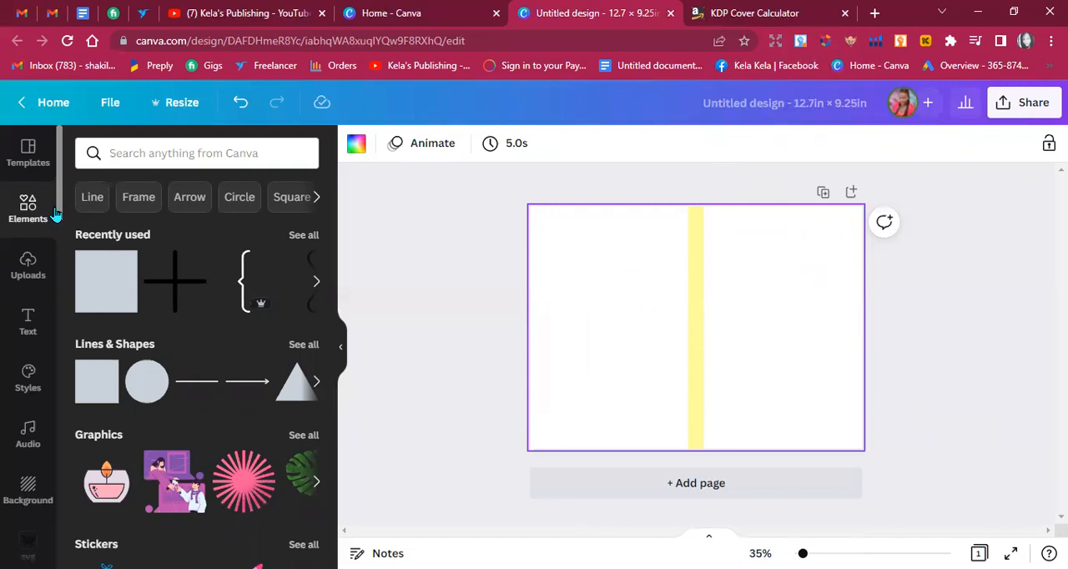
pyautogui.click(33, 262)
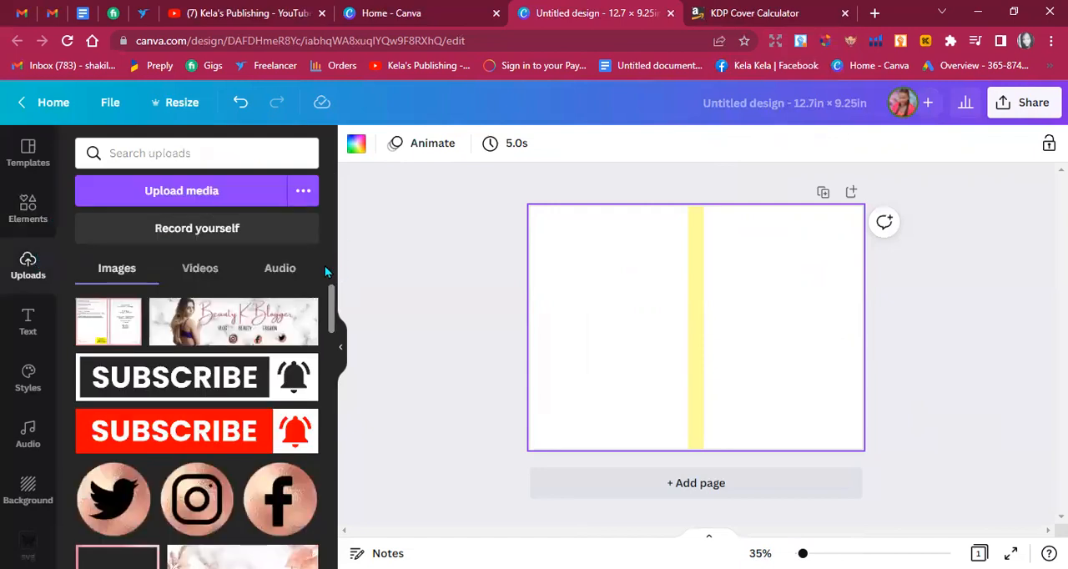
pyautogui.scroll(-3, 332, 312)
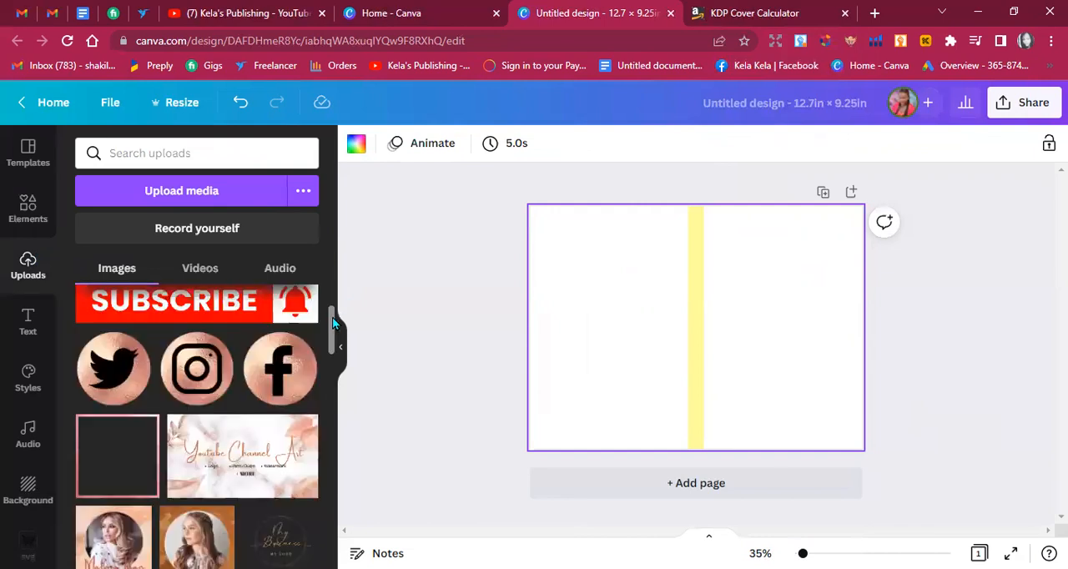
pyautogui.moveTo(332, 362); pyautogui.dragTo(325, 486)
pyautogui.scroll(5, 321, 463)
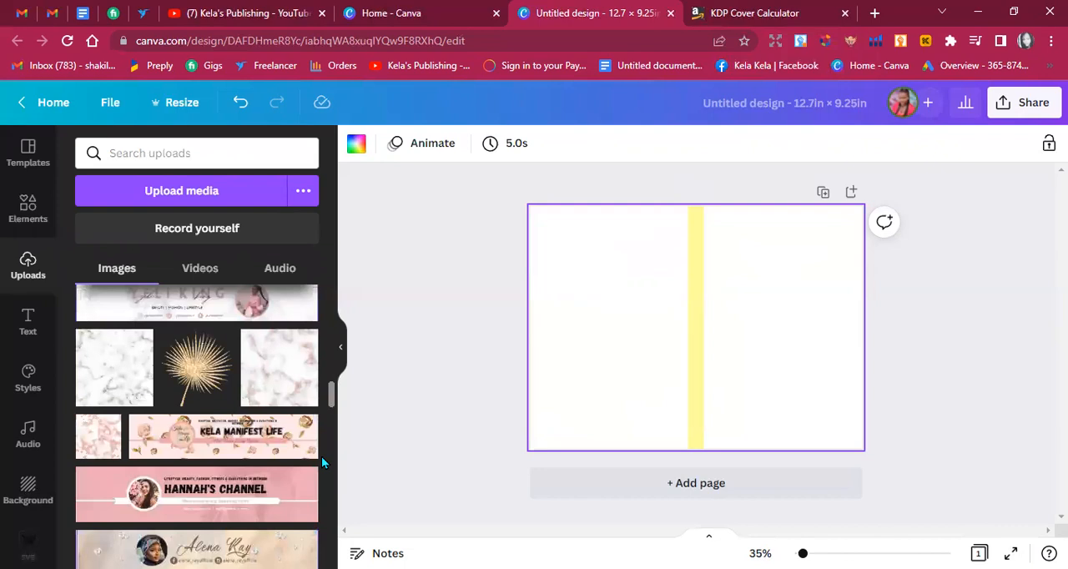
pyautogui.moveTo(279, 383); pyautogui.dragTo(567, 220)
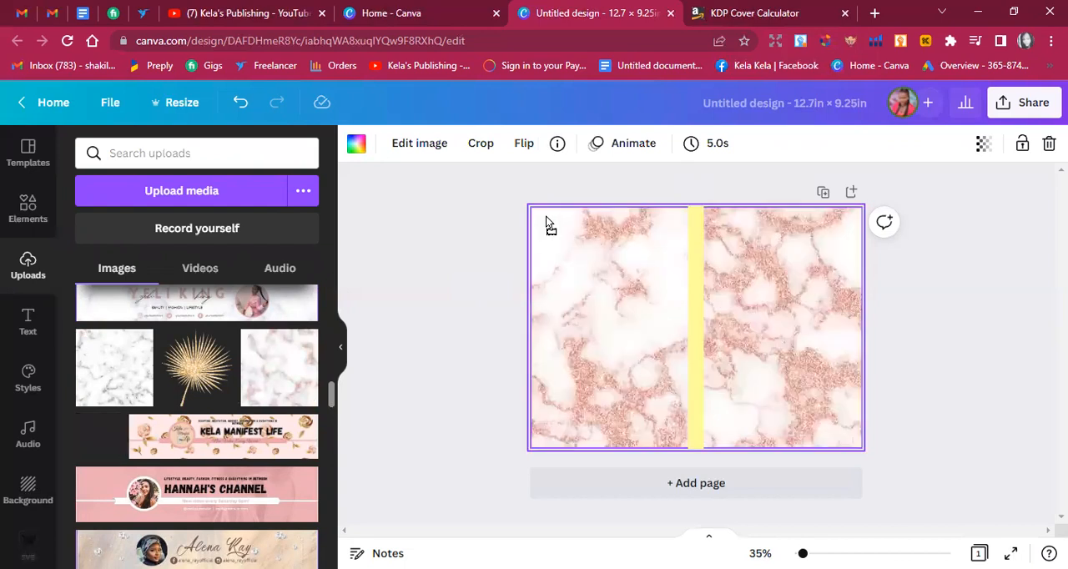
pyautogui.click(106, 396)
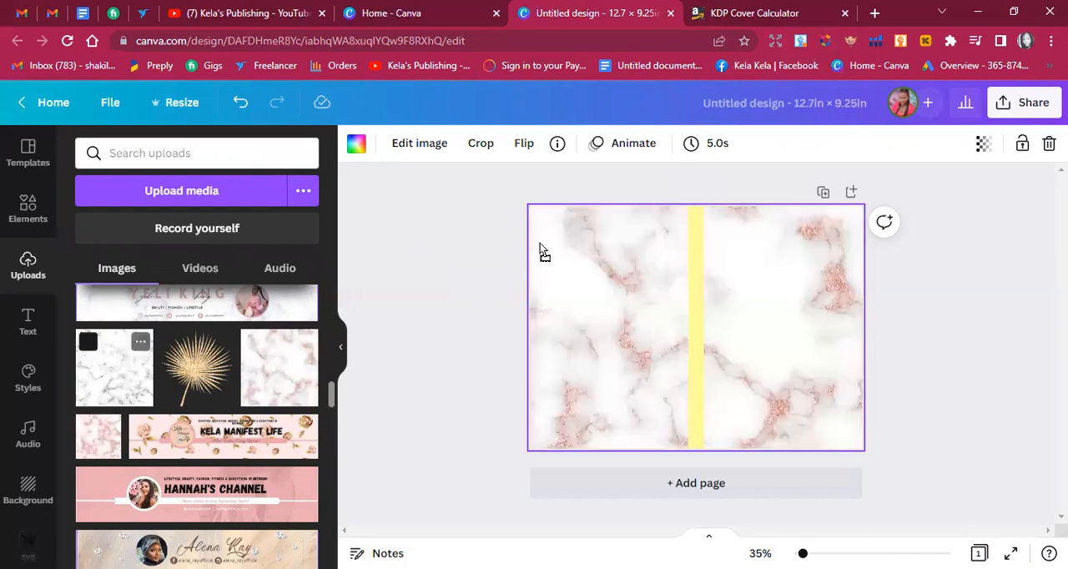
pyautogui.moveTo(106, 396); pyautogui.dragTo(540, 250)
pyautogui.moveTo(293, 348); pyautogui.dragTo(568, 258)
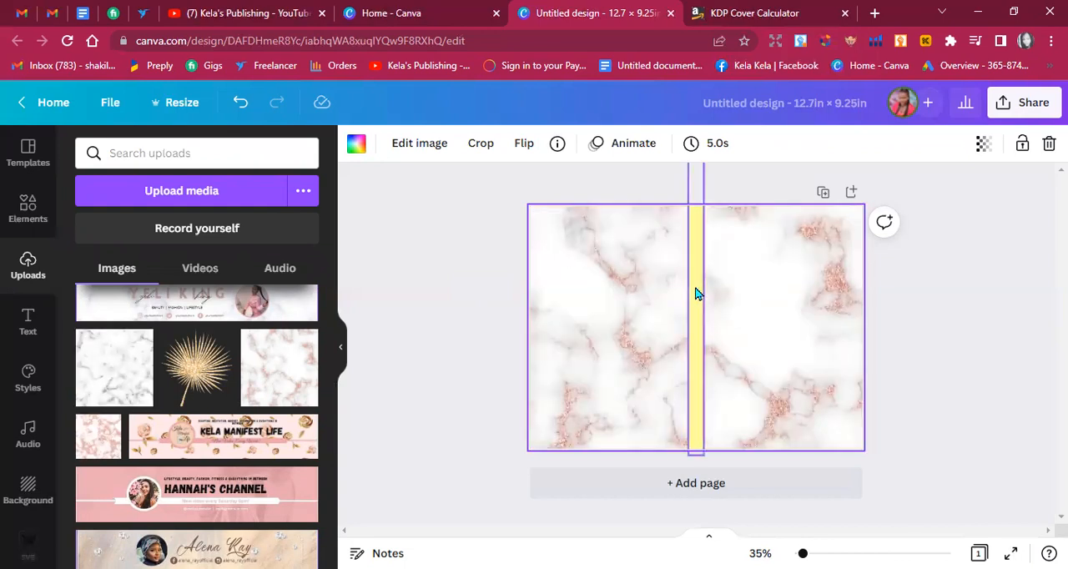
# Add a heading reading "Journal" and place it on the upper part of the front cover.
pyautogui.click(25, 327)
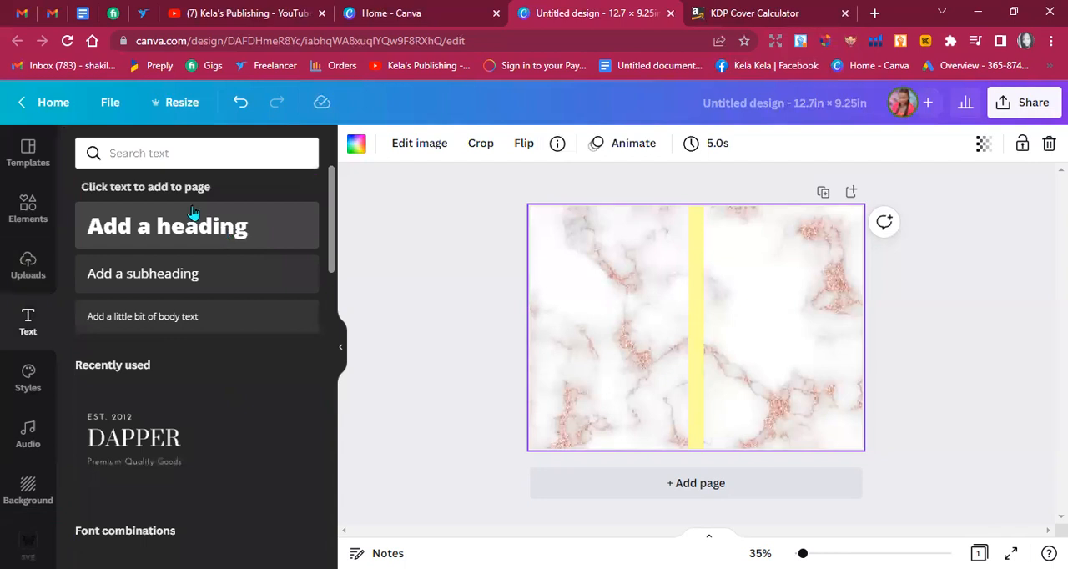
pyautogui.click(188, 235)
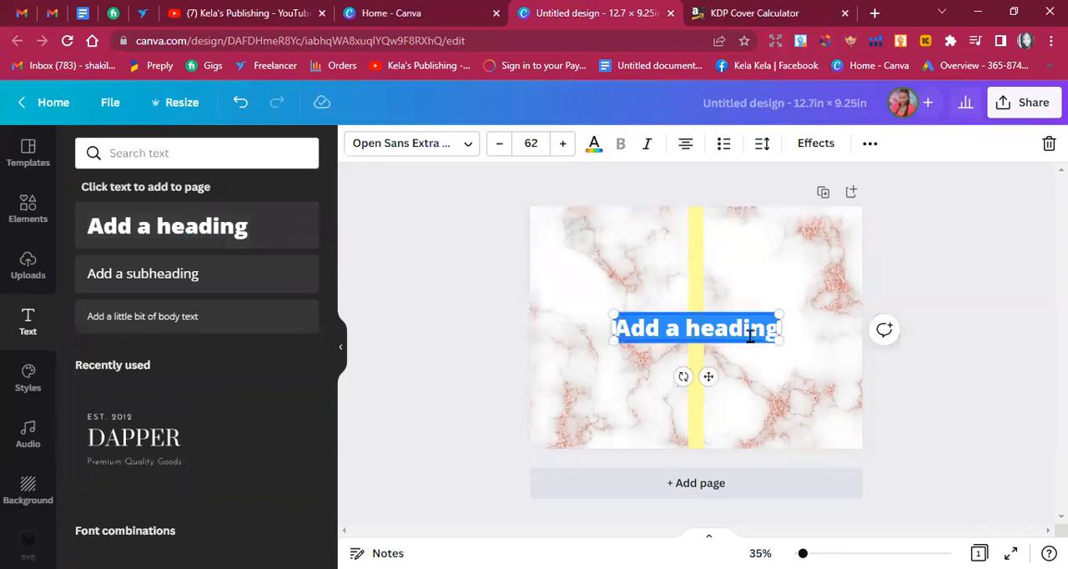
pyautogui.press('BackSpace')
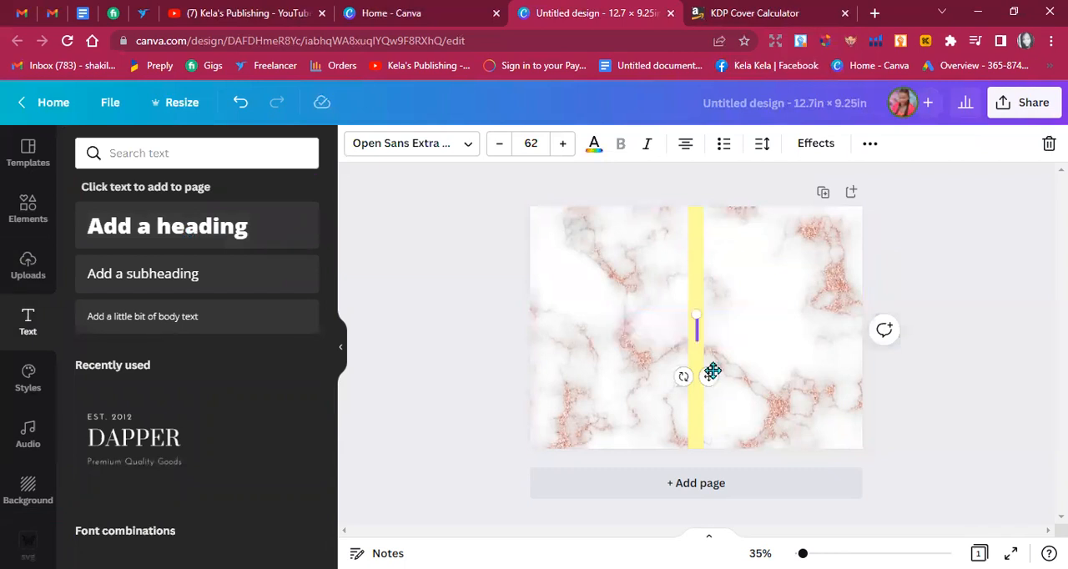
pyautogui.moveTo(712, 373); pyautogui.dragTo(764, 323)
pyautogui.write('Jo')
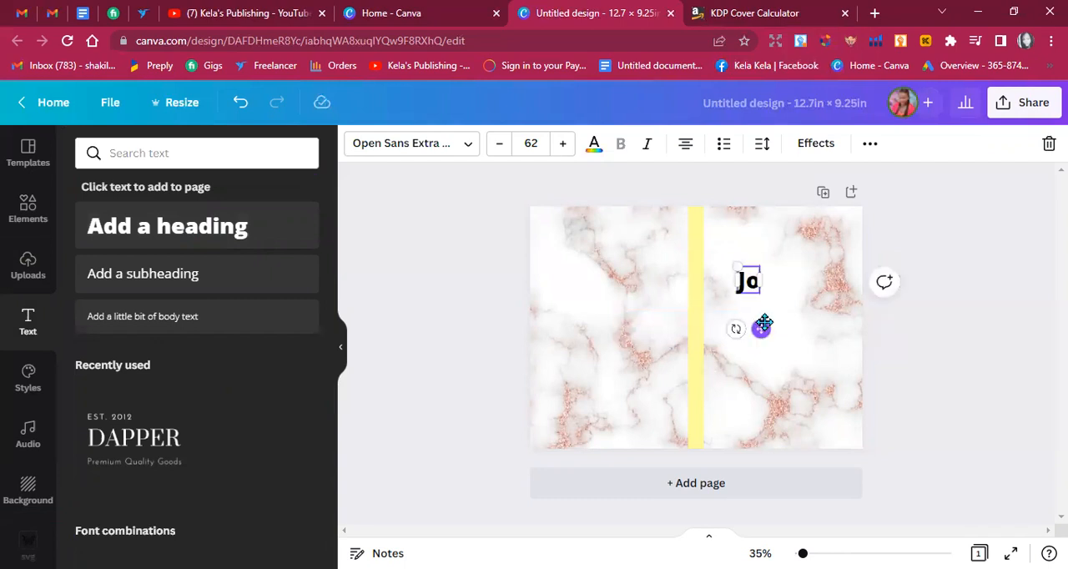
pyautogui.write('urnal')
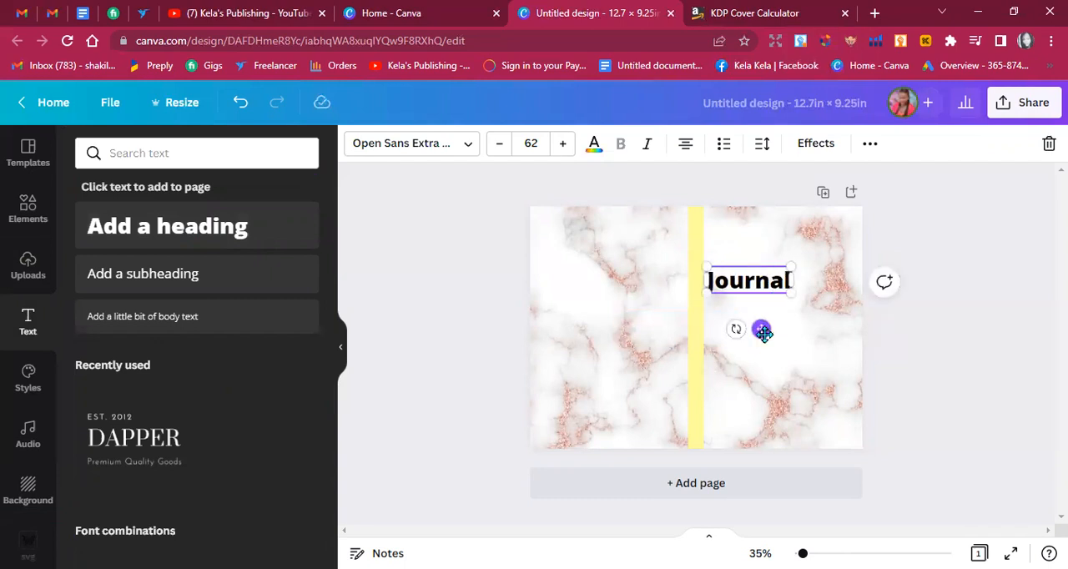
pyautogui.moveTo(762, 329); pyautogui.dragTo(791, 327)
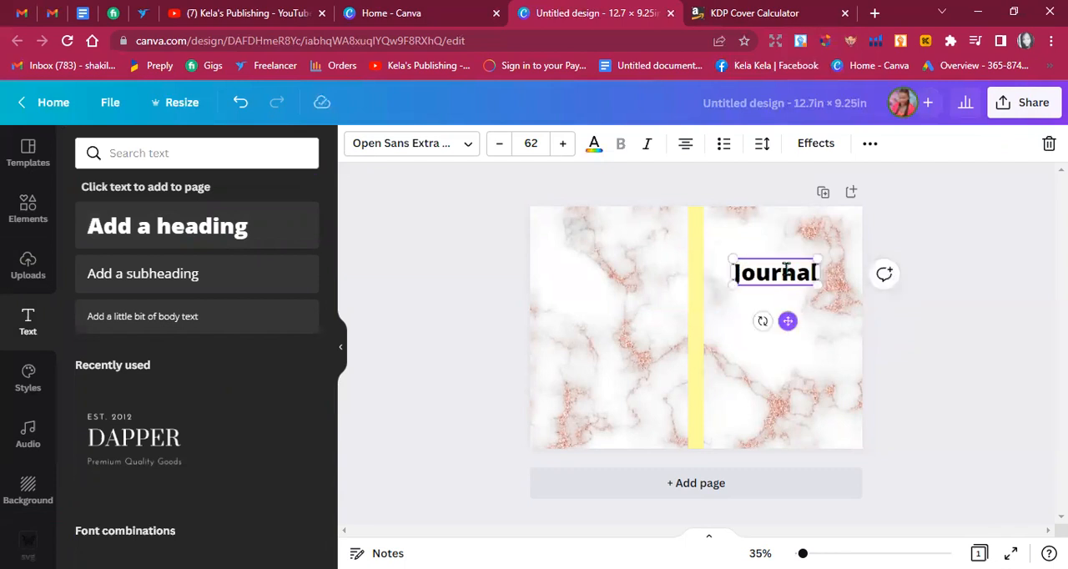
# Replace the heading text with "Planner", adjust its position on the front cover, and set its font to TAN Tangkiwood.
pyautogui.doubleClick(784, 268)
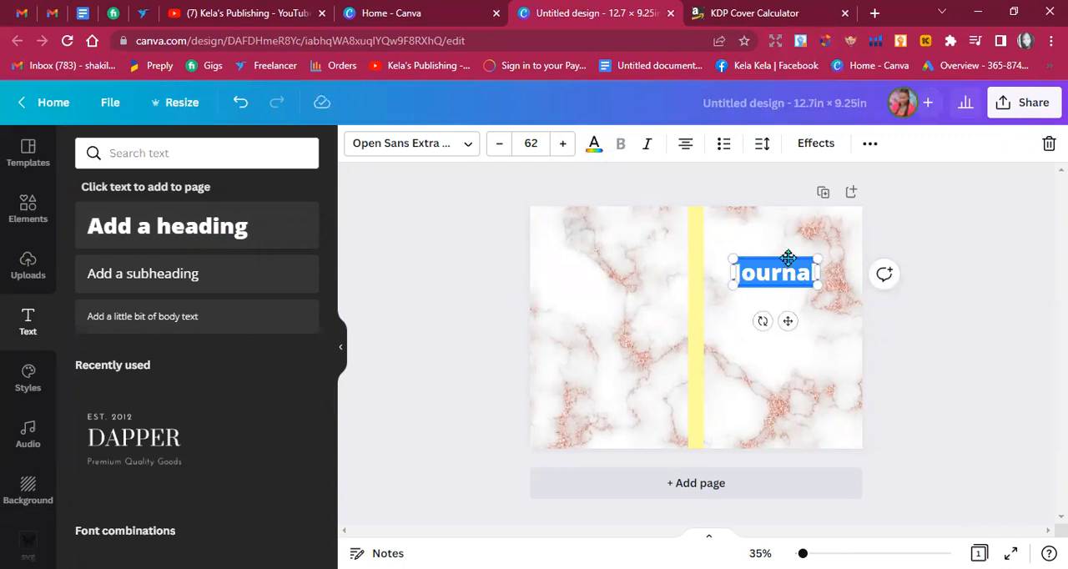
pyautogui.write('Planne')
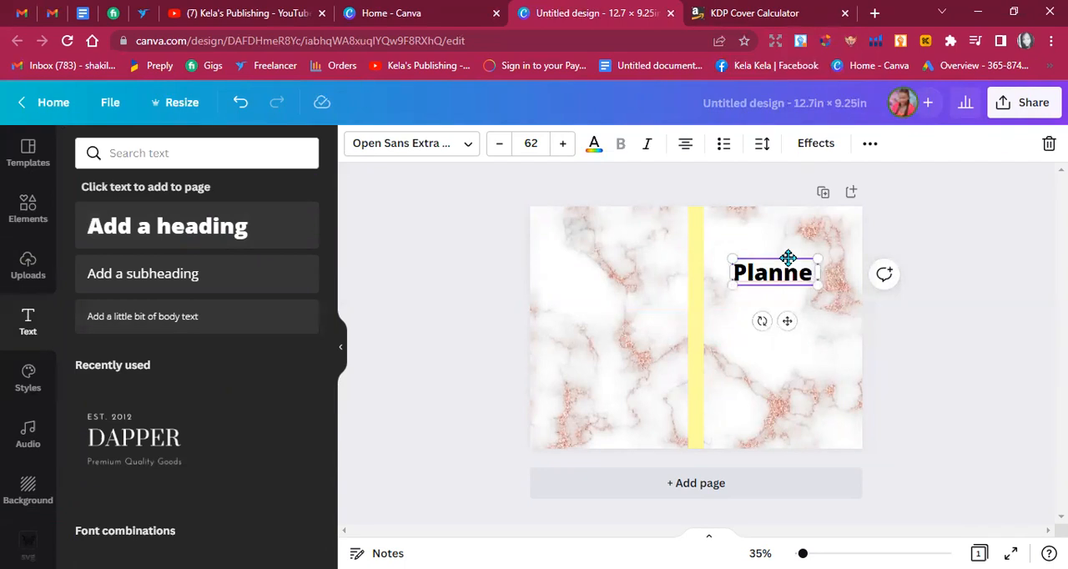
pyautogui.write(' r')
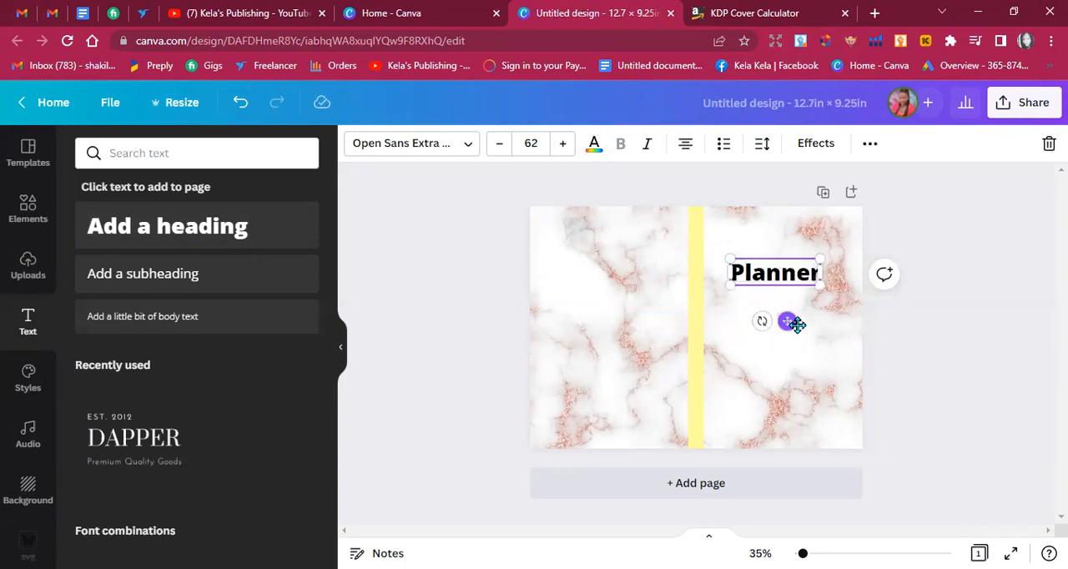
pyautogui.moveTo(787, 330); pyautogui.dragTo(794, 337)
pyautogui.moveTo(796, 332)
pyautogui.mouseDown()
pyautogui.moveTo(792, 342)
pyautogui.moveTo(795, 331)
pyautogui.mouseUp()
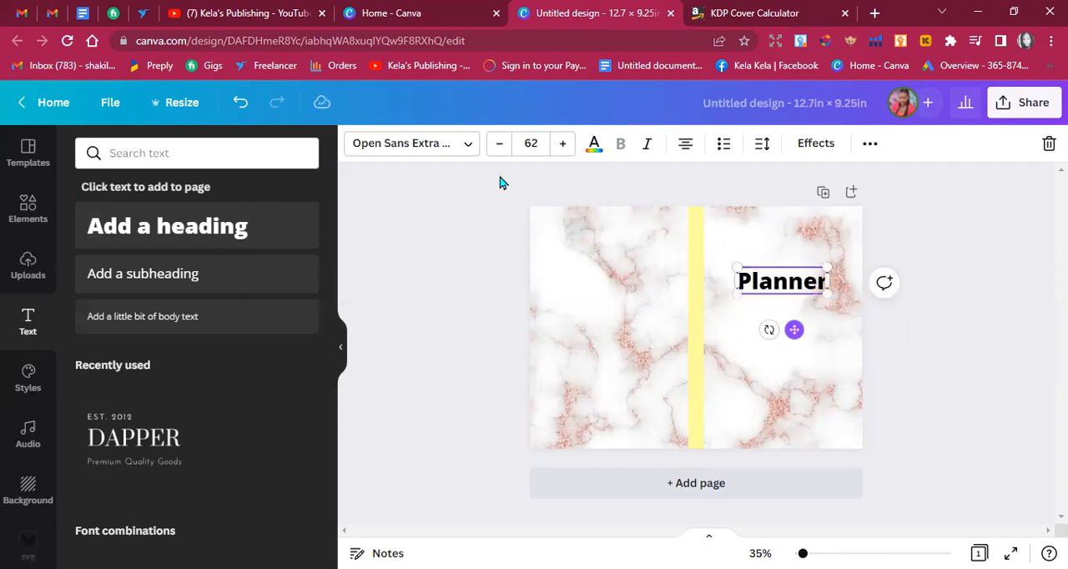
pyautogui.click(446, 149)
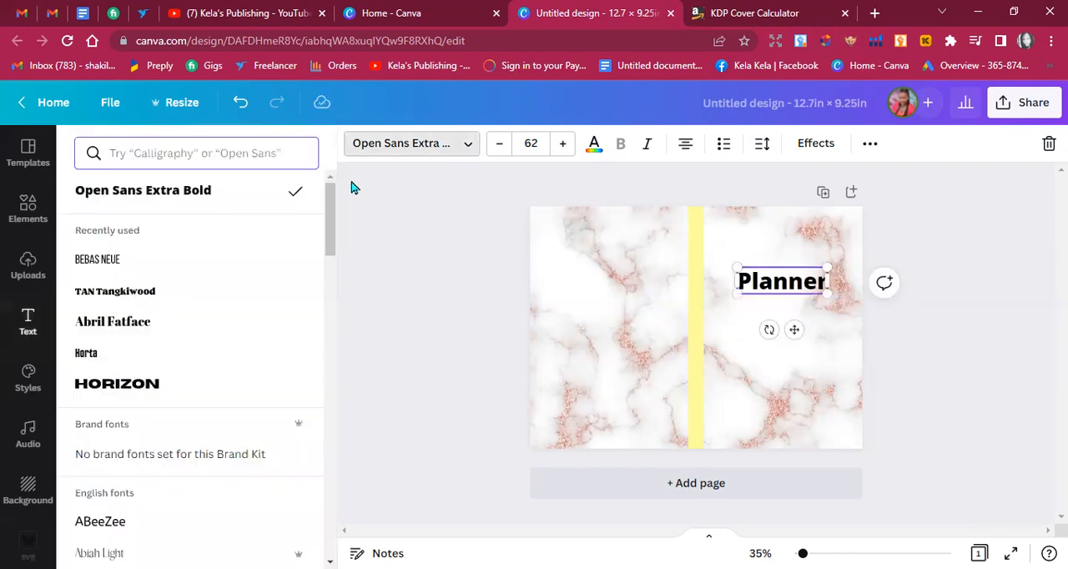
pyautogui.click(137, 303)
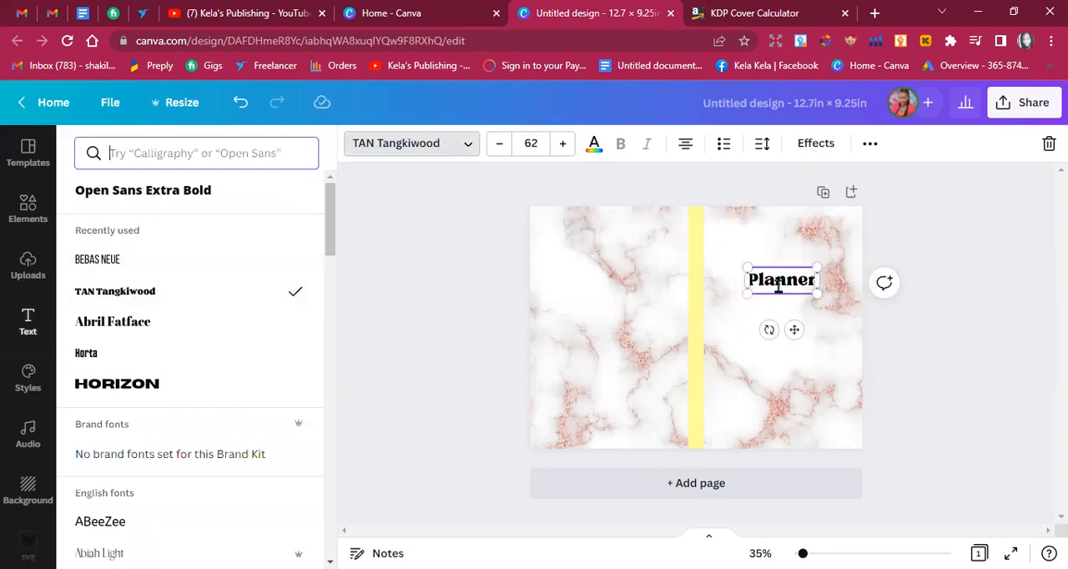
# Enlarge the "Planner" title to font size 91.4 and center it on the upper part of the front cover.
pyautogui.moveTo(825, 305); pyautogui.dragTo(850, 308)
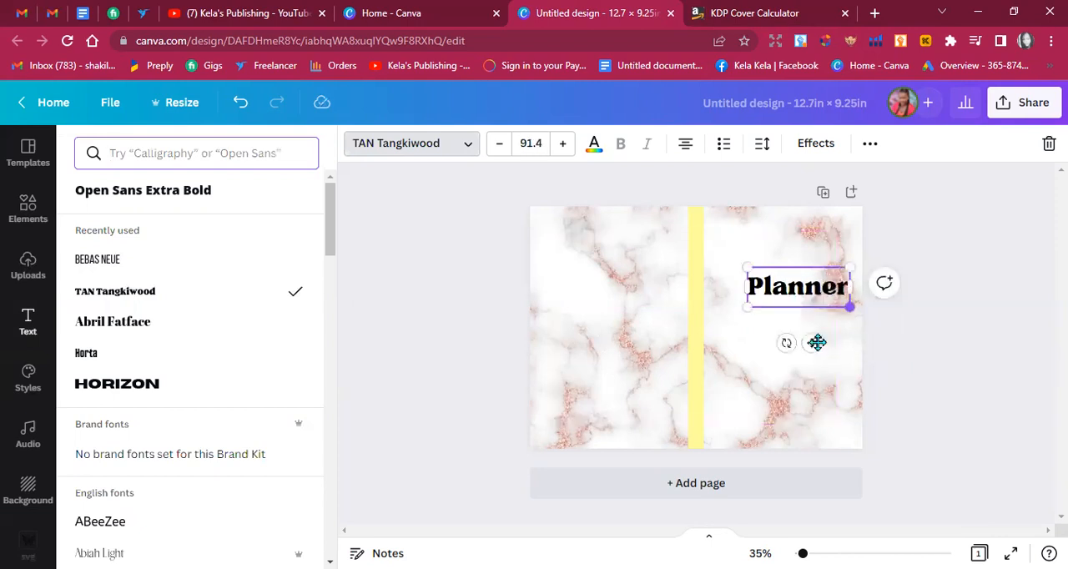
pyautogui.moveTo(804, 337); pyautogui.dragTo(802, 336)
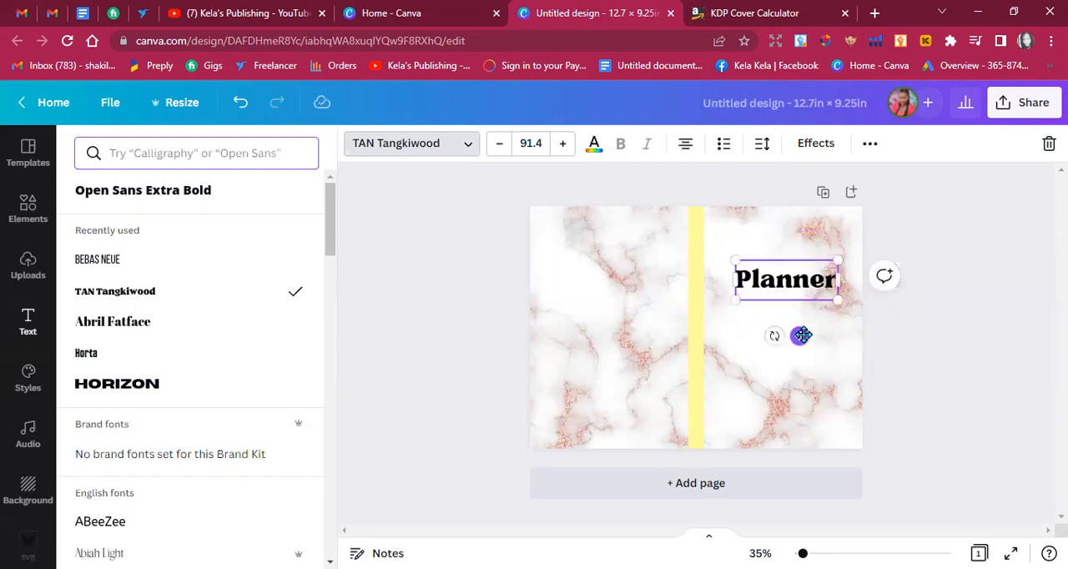
pyautogui.click(444, 152)
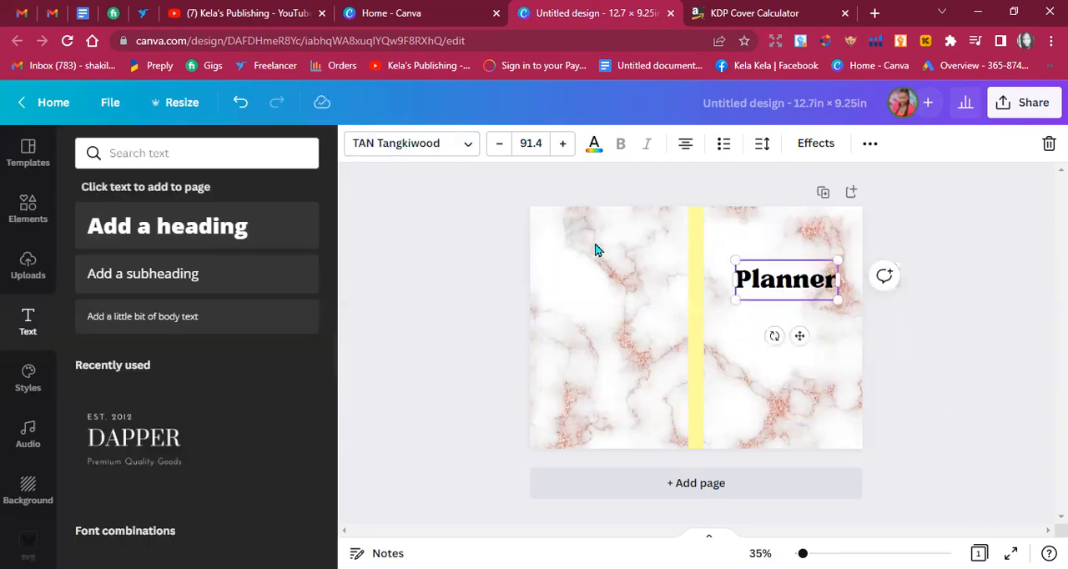
# Try the fonts Agrandir Black and Ahsing on the "Planner" title.
pyautogui.click(434, 154)
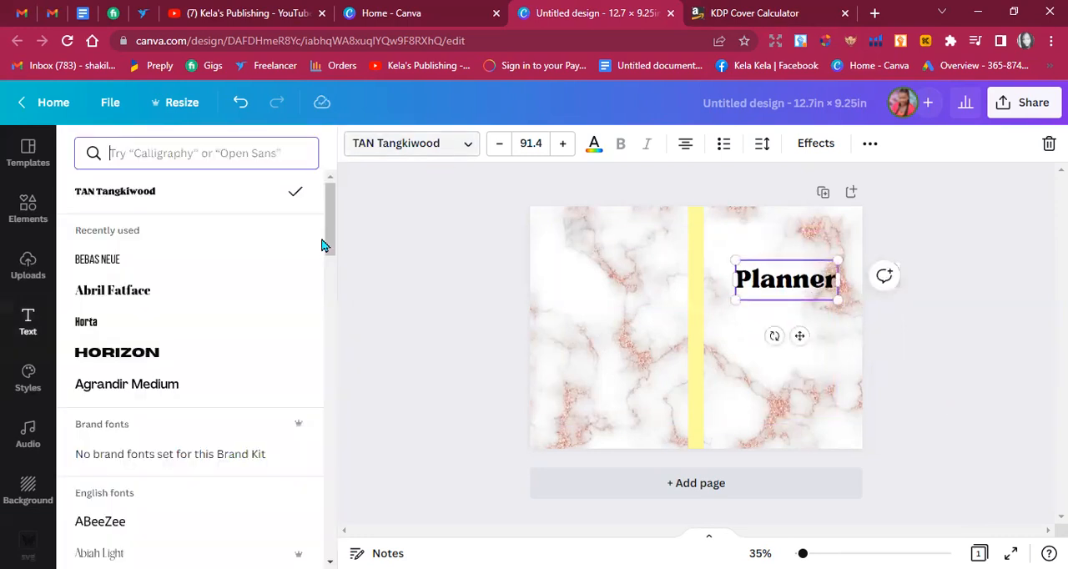
pyautogui.scroll(-3, 322, 313)
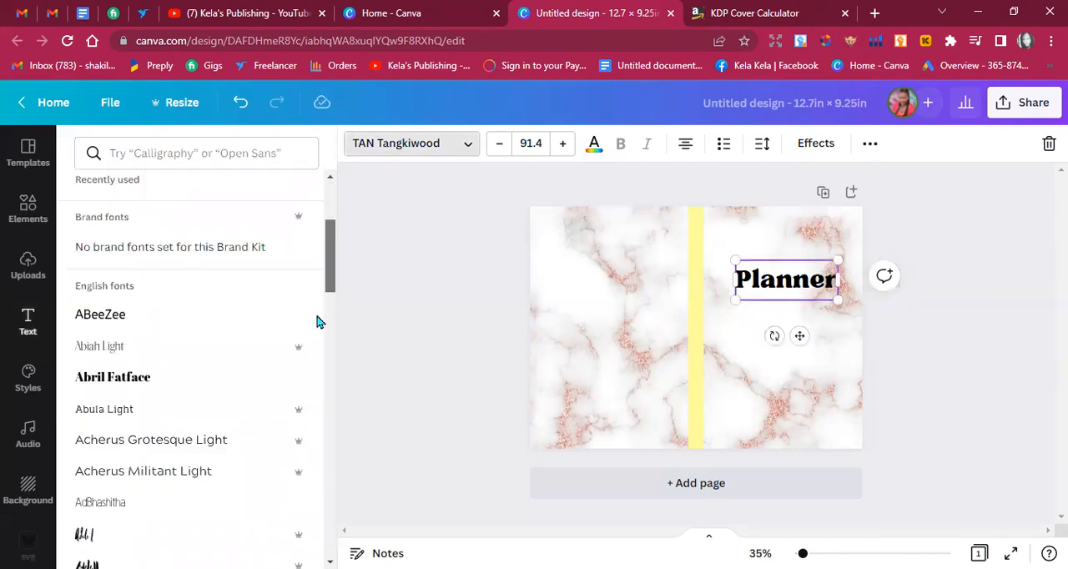
pyautogui.scroll(-4, 312, 350)
pyautogui.scroll(1, 242, 325)
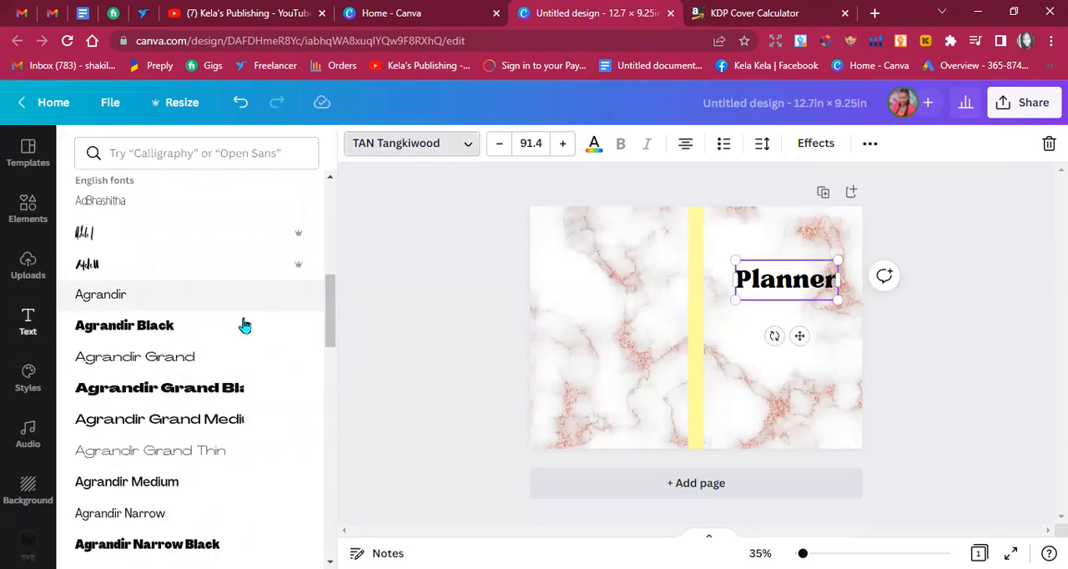
pyautogui.click(245, 330)
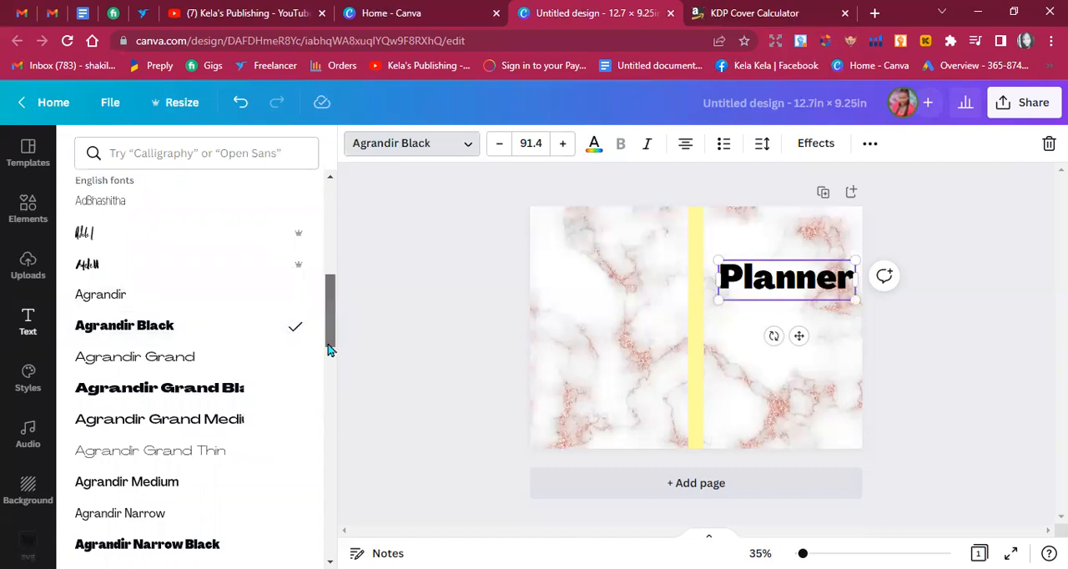
pyautogui.click(323, 387)
pyautogui.scroll(-1, 179, 280)
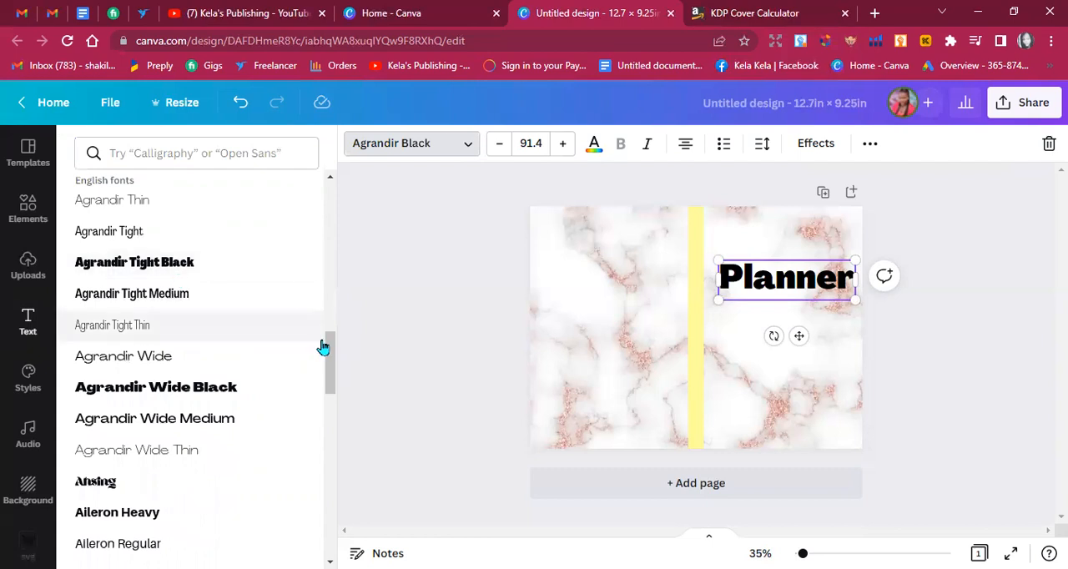
pyautogui.moveTo(333, 365); pyautogui.dragTo(336, 387)
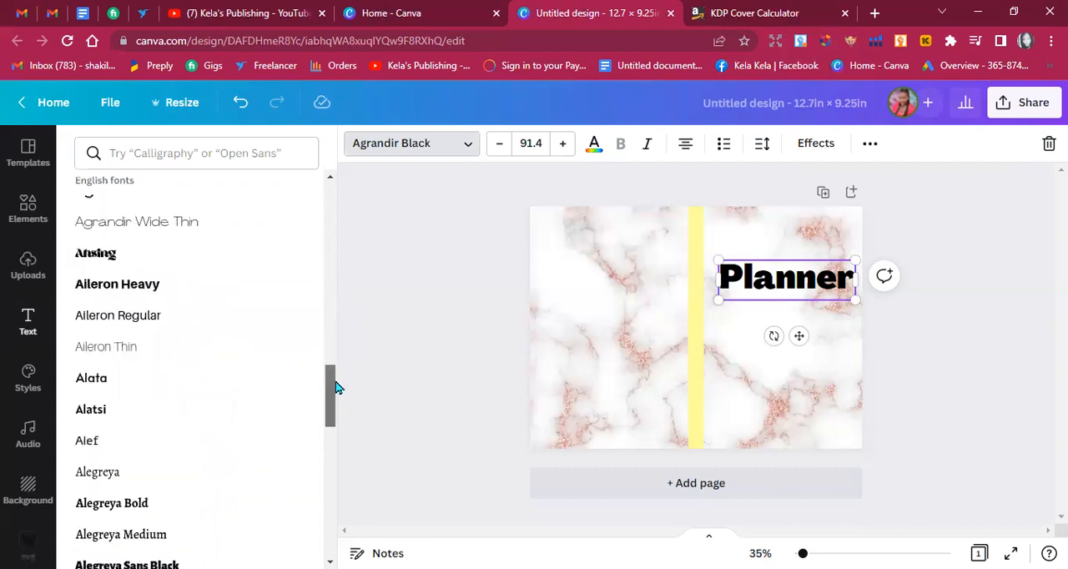
pyautogui.click(140, 262)
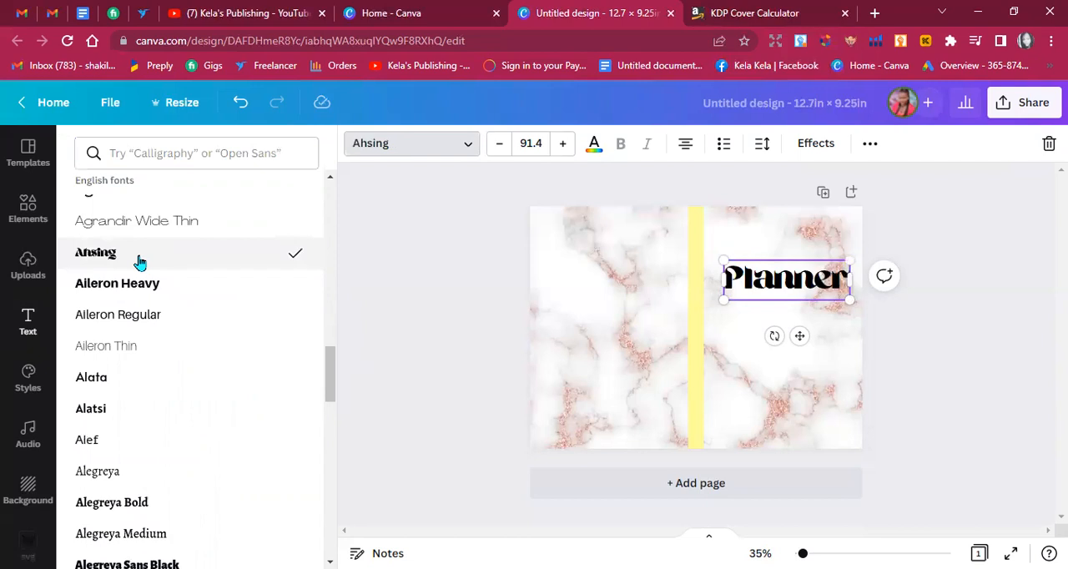
# Set the title's font to Alex Brush and move the title slightly lower on the front cover.
pyautogui.moveTo(332, 371); pyautogui.dragTo(311, 440)
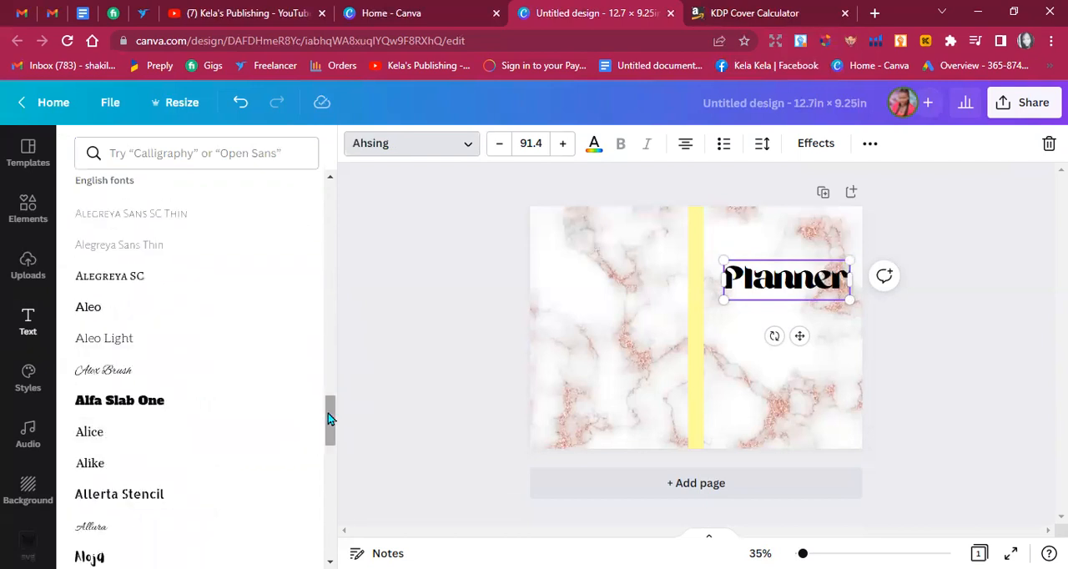
pyautogui.click(152, 384)
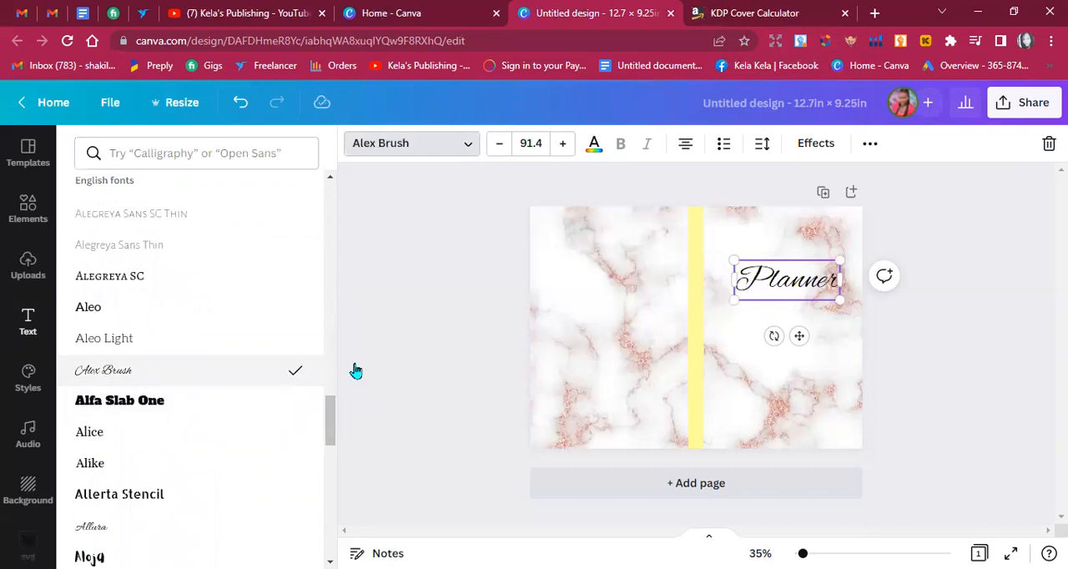
pyautogui.moveTo(798, 336); pyautogui.dragTo(798, 337)
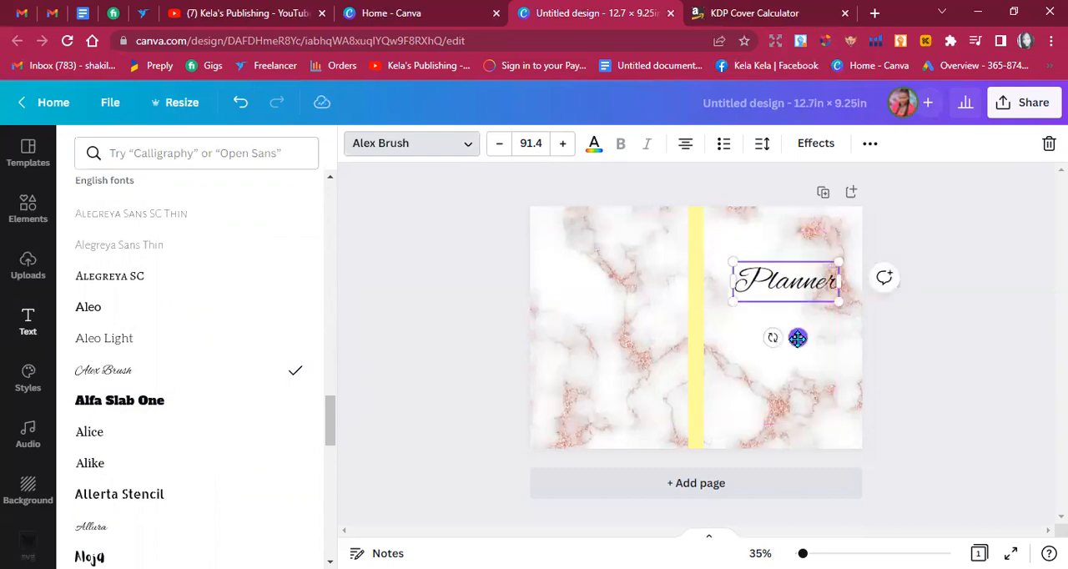
pyautogui.click(938, 371)
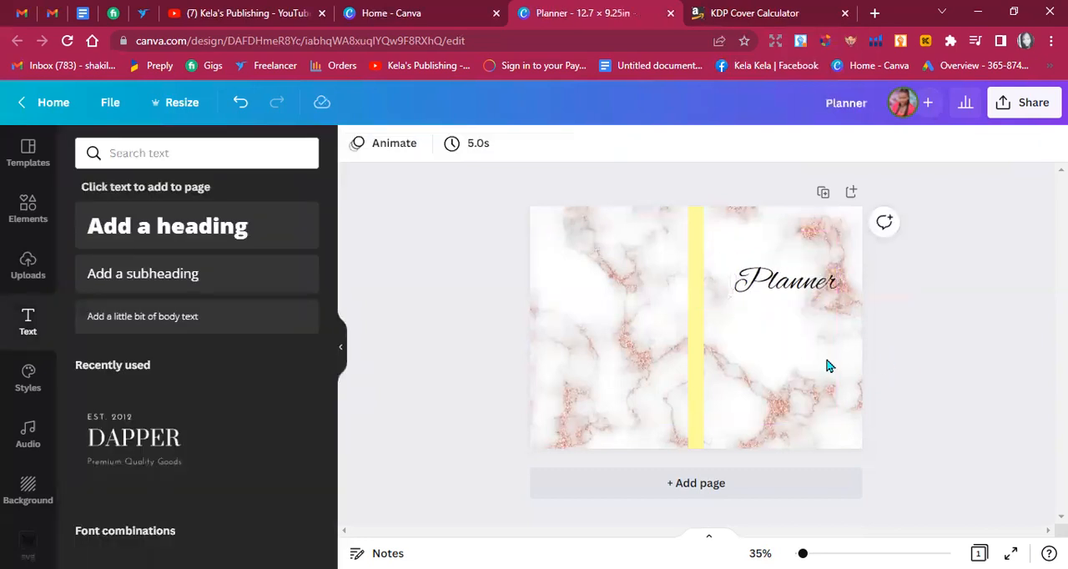
pyautogui.moveTo(797, 296); pyautogui.dragTo(790, 308)
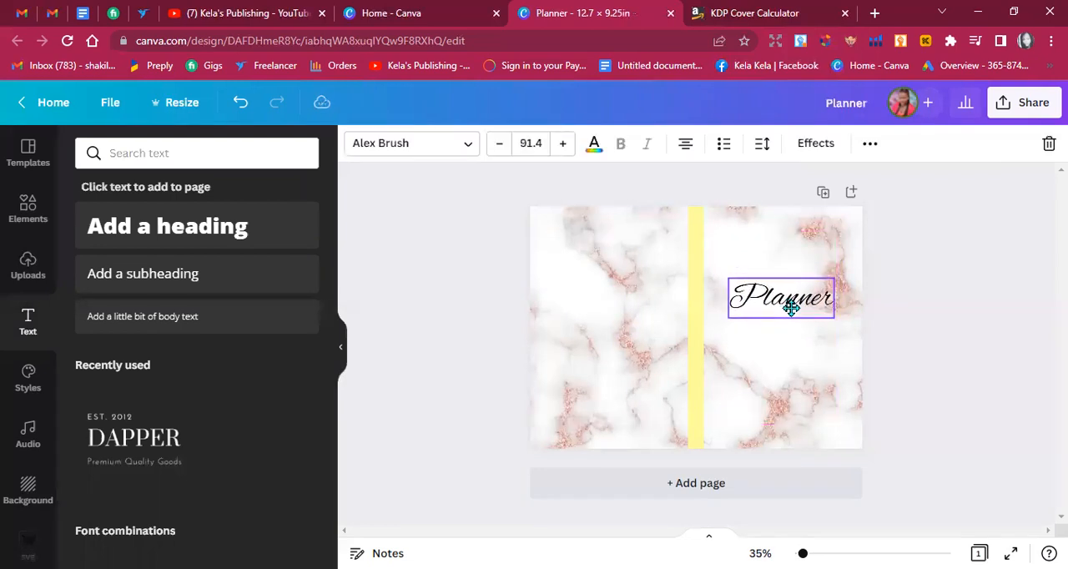
pyautogui.click(929, 367)
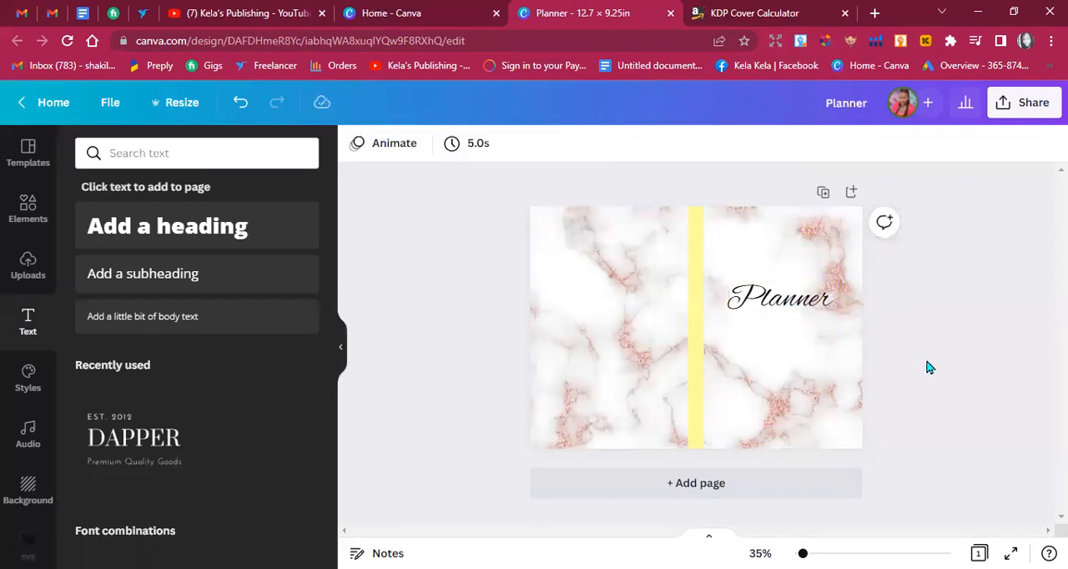
# Increase the title's font size to 99.4 and nudge the title slightly down on the front cover.
pyautogui.click(789, 306)
pyautogui.click(561, 146)
pyautogui.click(561, 146)
pyautogui.click(562, 146)
pyautogui.click(562, 146)
pyautogui.click(561, 146)
pyautogui.click(561, 146)
pyautogui.click(561, 146)
pyautogui.click(561, 146)
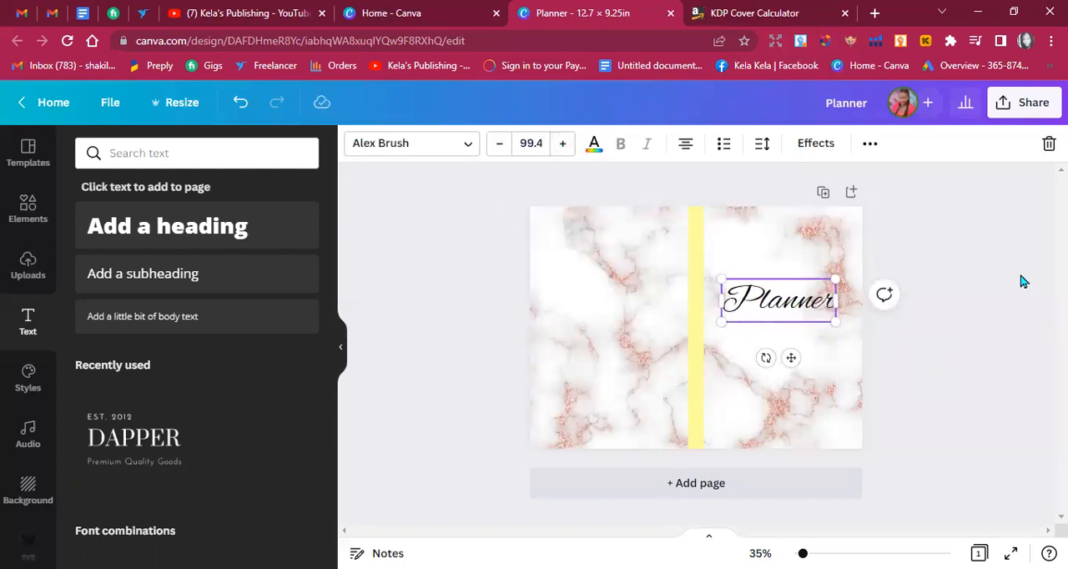
pyautogui.click(1003, 270)
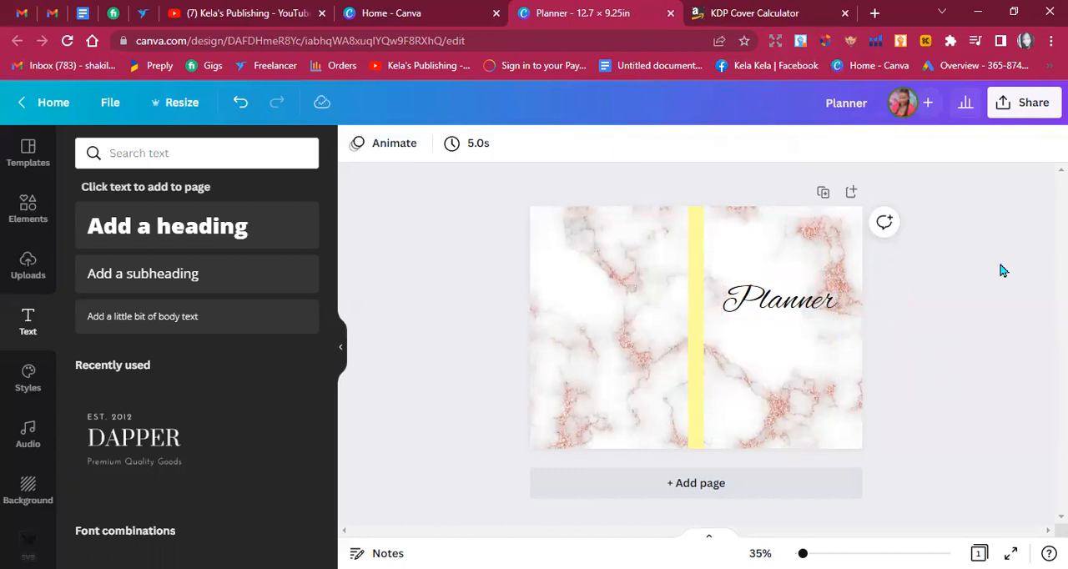
pyautogui.moveTo(756, 312); pyautogui.dragTo(823, 317)
pyautogui.click(942, 327)
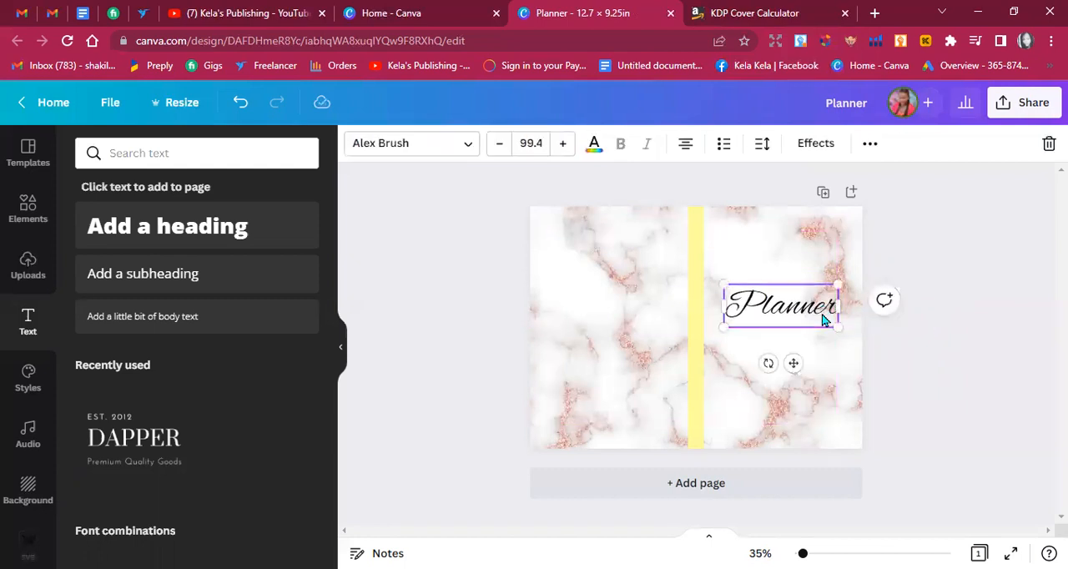
pyautogui.click(945, 373)
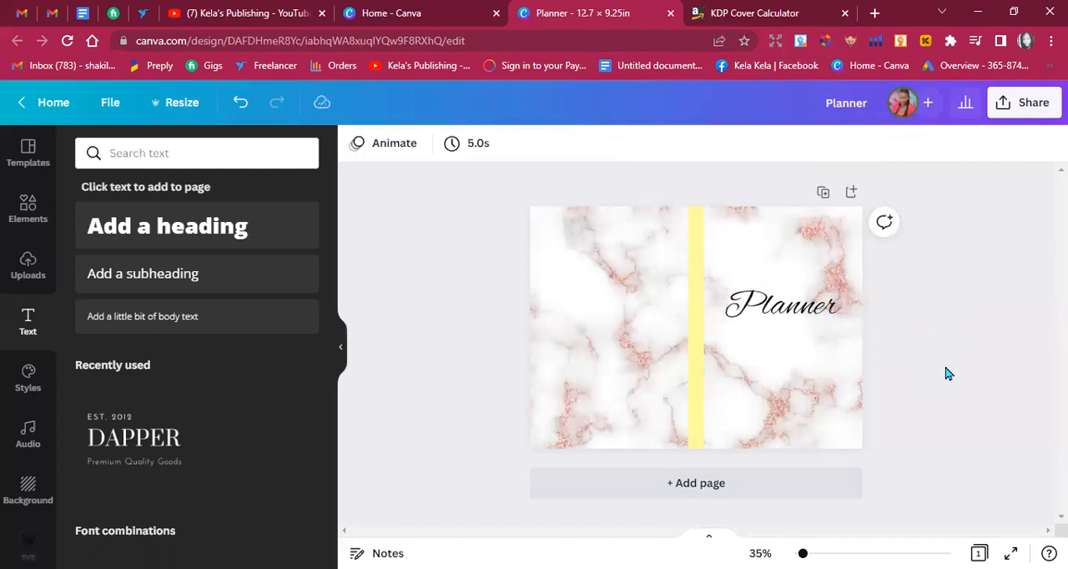
# Delete the yellow strip covering the spine.
pyautogui.click(696, 394)
pyautogui.press('Delete')
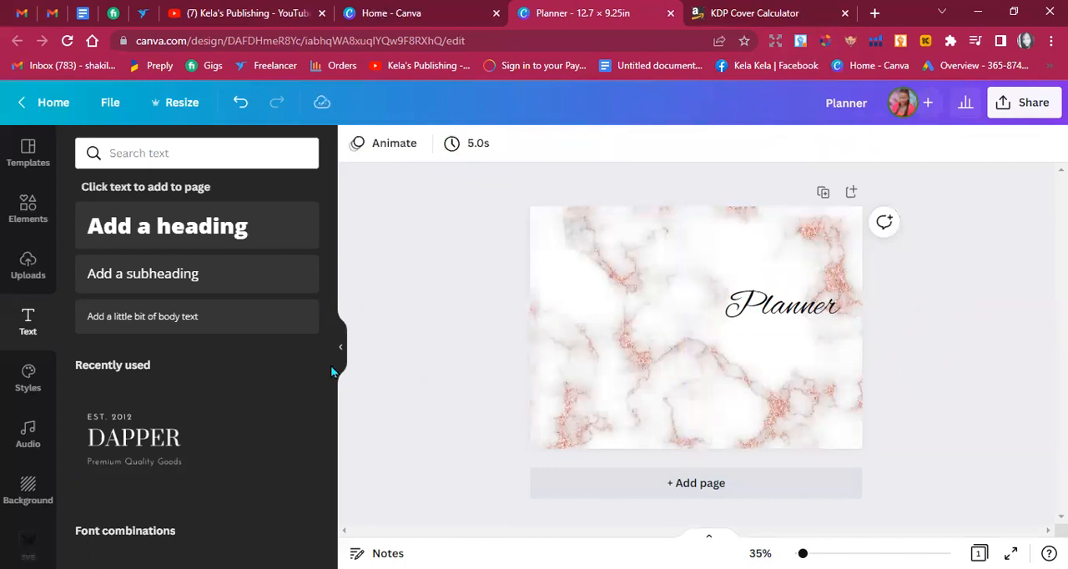
# Add the uploaded gold glitter palm leaf image and place it on the lower part of the front cover.
pyautogui.click(10, 274)
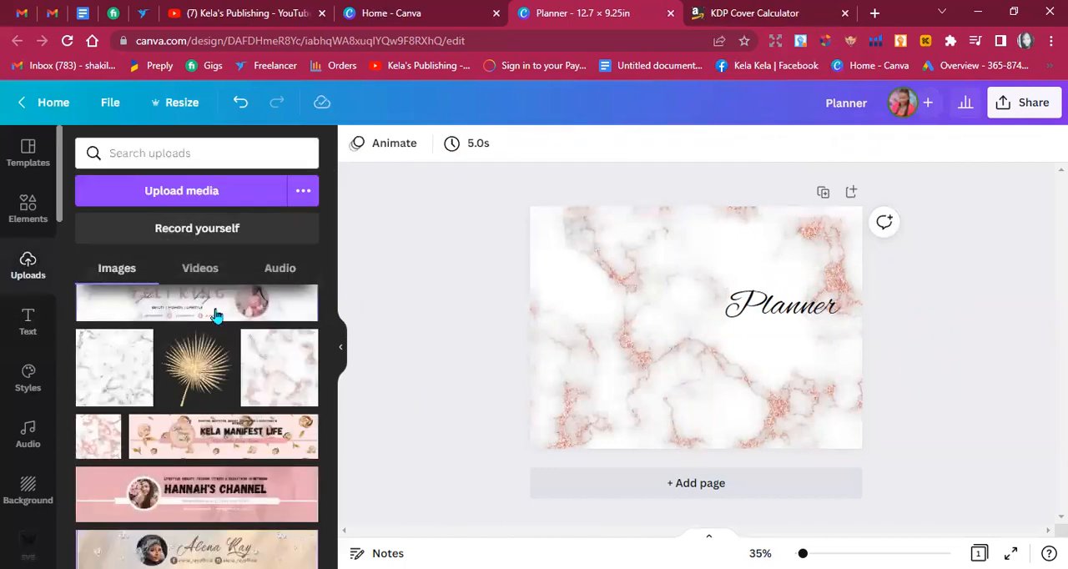
pyautogui.click(177, 371)
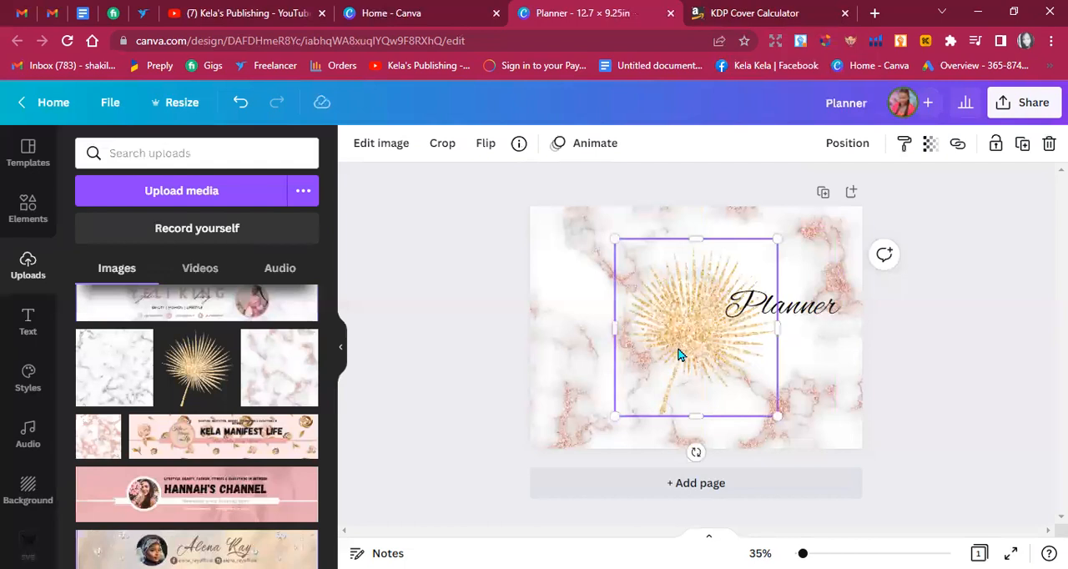
pyautogui.moveTo(680, 346); pyautogui.dragTo(766, 377)
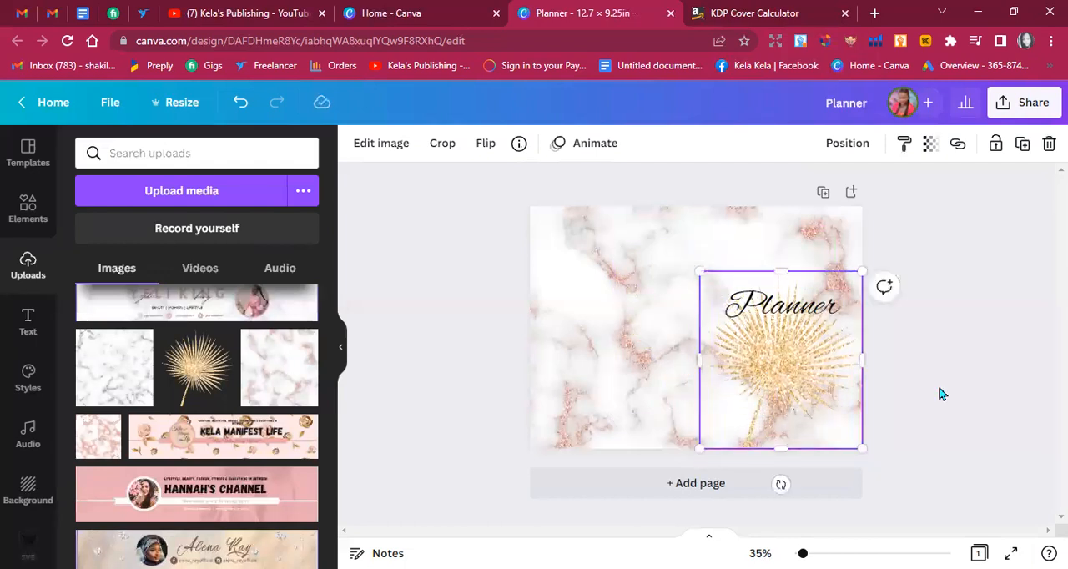
pyautogui.click(939, 389)
# Raise the "Planner" title above the gold leaf, and slightly enlarge and reposition the leaf on the front cover.
pyautogui.moveTo(807, 318); pyautogui.dragTo(805, 276)
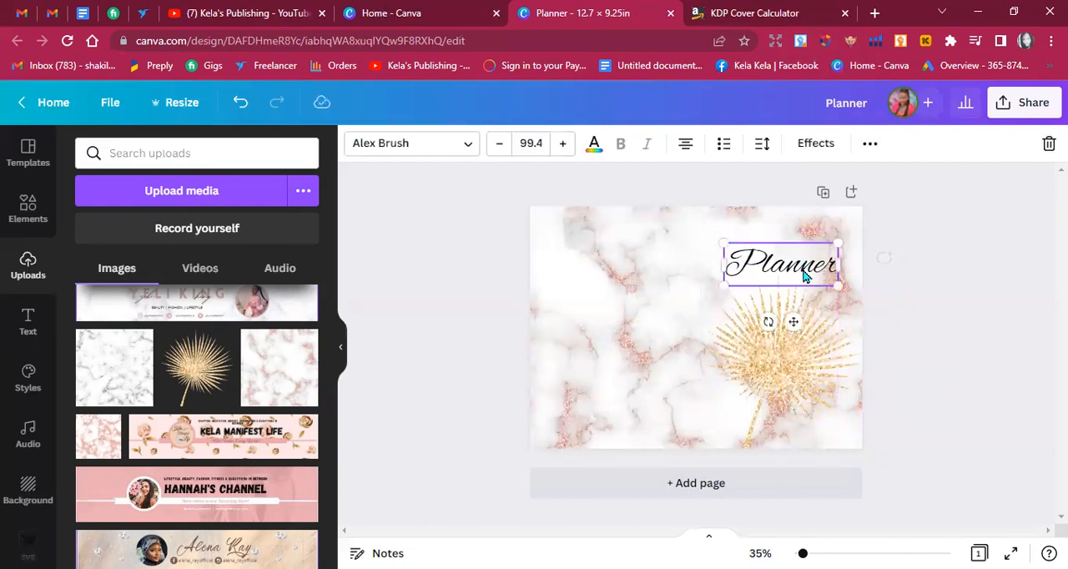
pyautogui.moveTo(801, 353)
pyautogui.mouseDown()
pyautogui.moveTo(796, 341)
pyautogui.moveTo(789, 351)
pyautogui.mouseUp()
pyautogui.moveTo(843, 272); pyautogui.dragTo(862, 256)
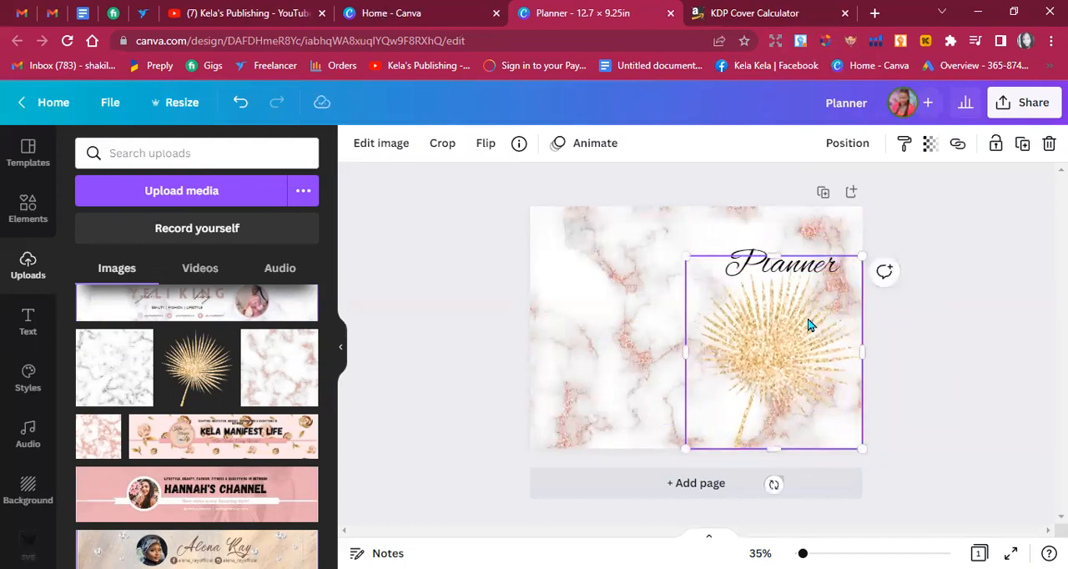
pyautogui.moveTo(806, 326); pyautogui.dragTo(801, 327)
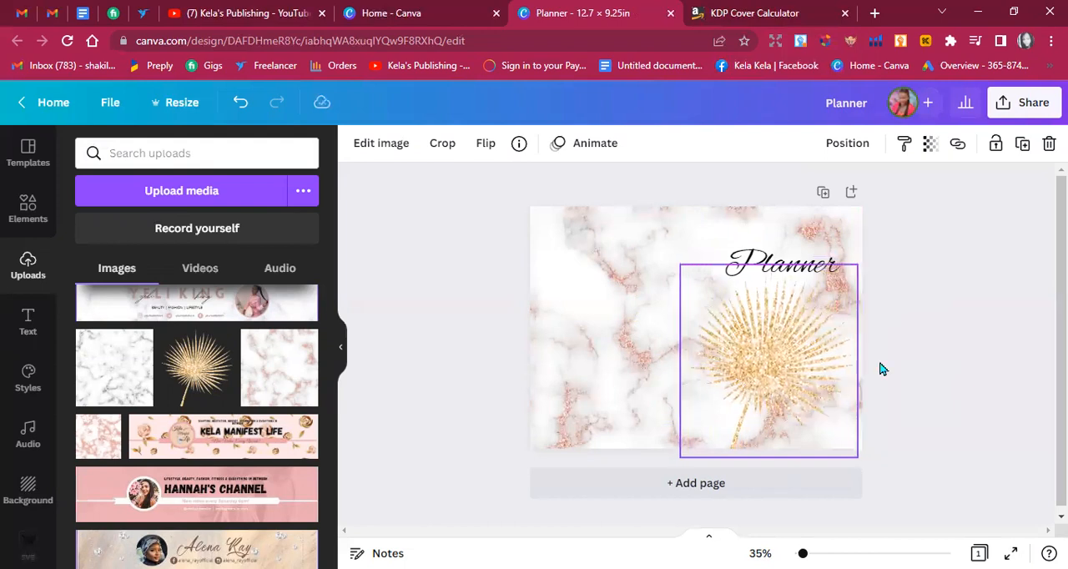
pyautogui.click(892, 371)
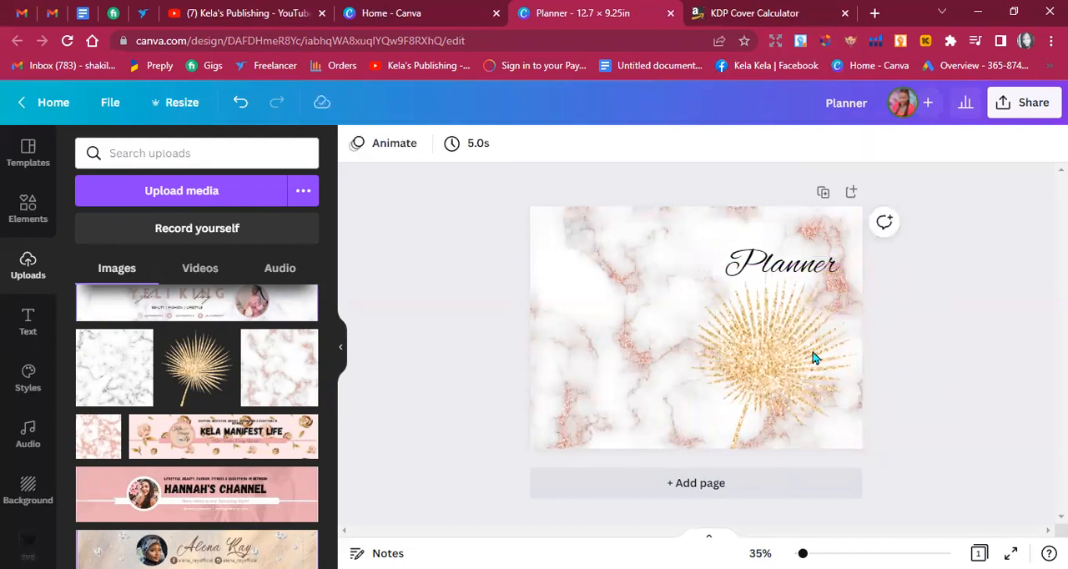
# Move the gold leaf partly past the cover's bottom edge and lower the title to just above the leaf.
pyautogui.moveTo(805, 351); pyautogui.dragTo(786, 396)
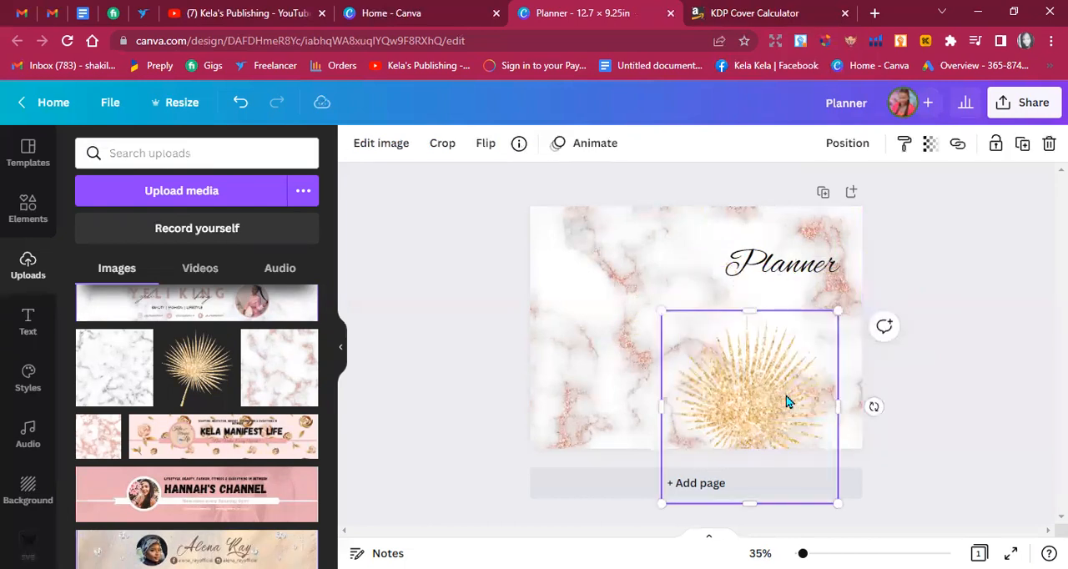
pyautogui.moveTo(802, 275); pyautogui.dragTo(805, 307)
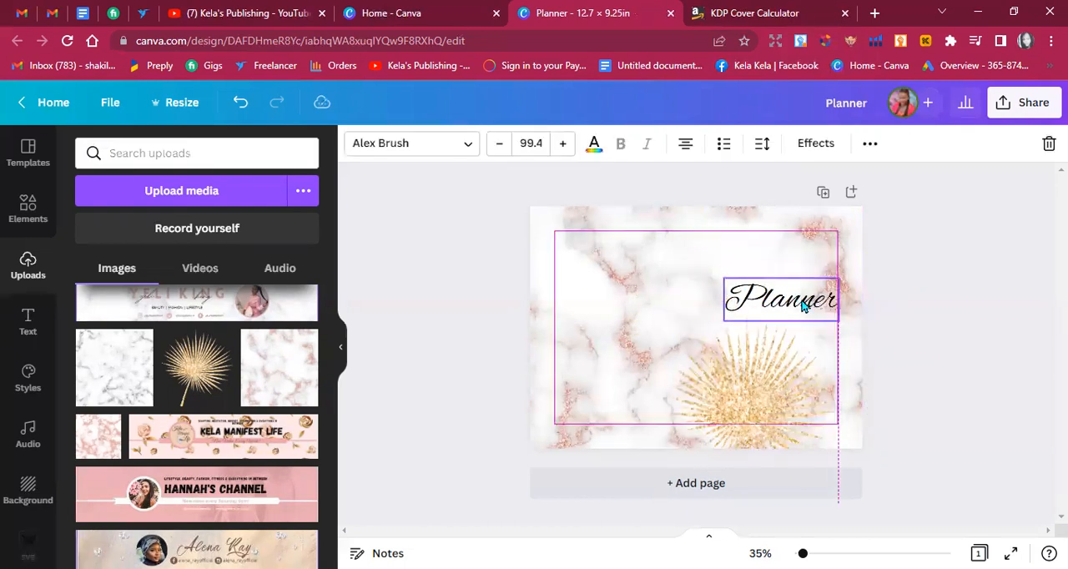
pyautogui.click(915, 405)
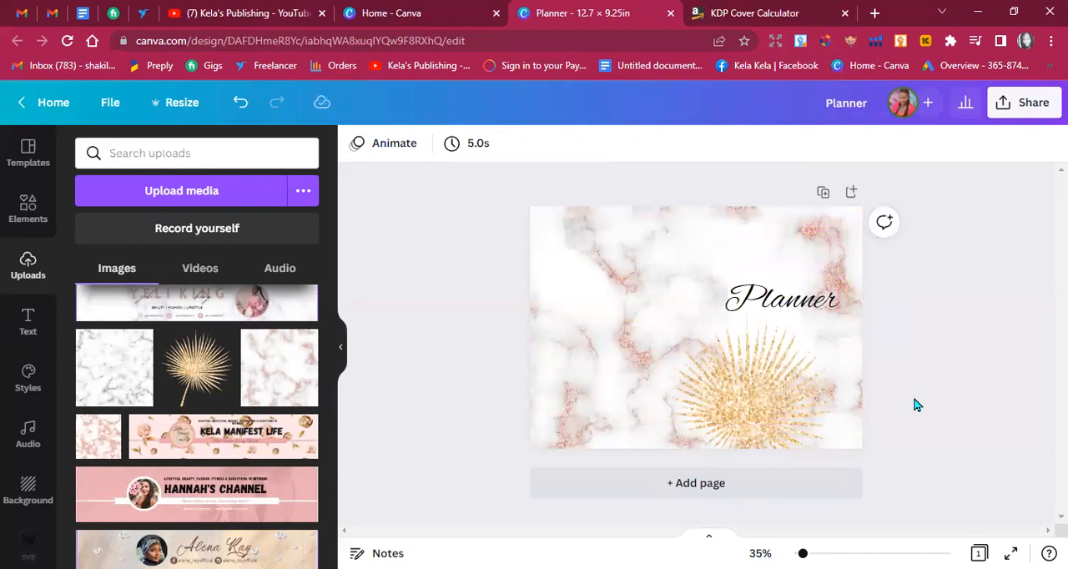
# Duplicate the gold leaf, with the copy rotated into the front cover's upper right corner, and move the original leaf further down.
pyautogui.click(743, 442)
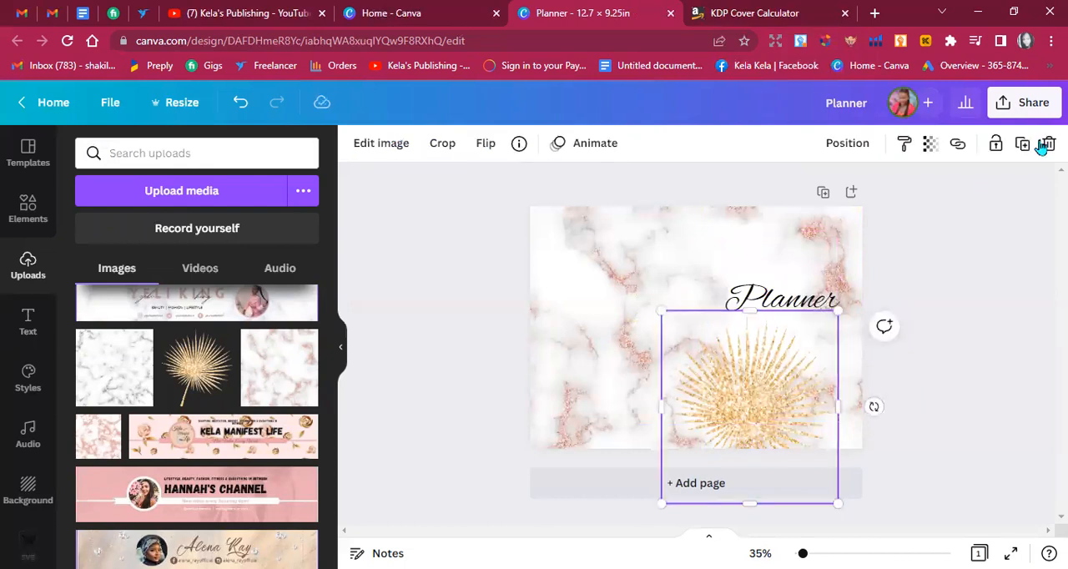
pyautogui.click(1022, 145)
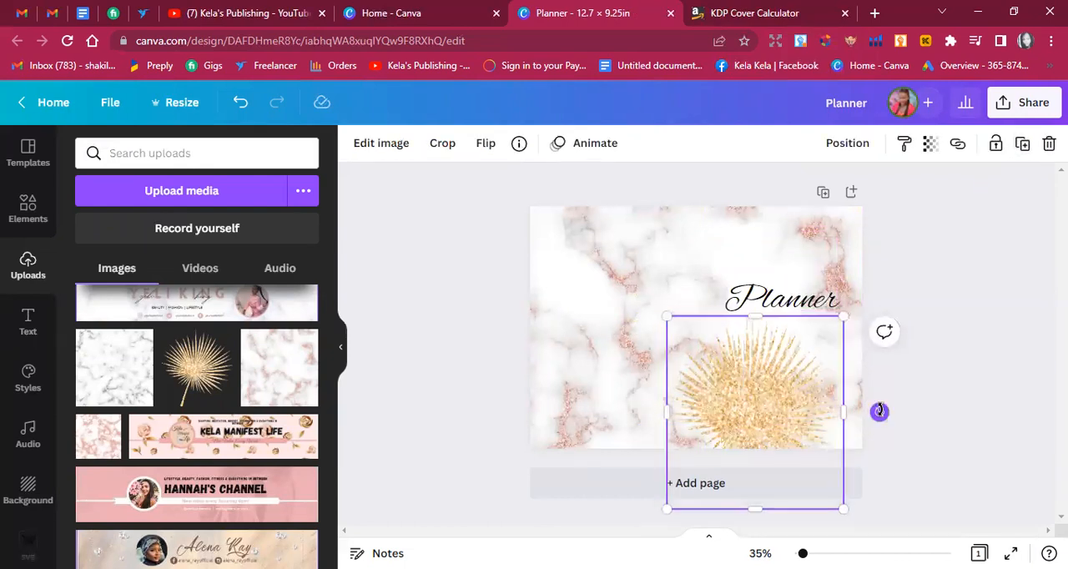
pyautogui.moveTo(771, 303); pyautogui.dragTo(840, 174)
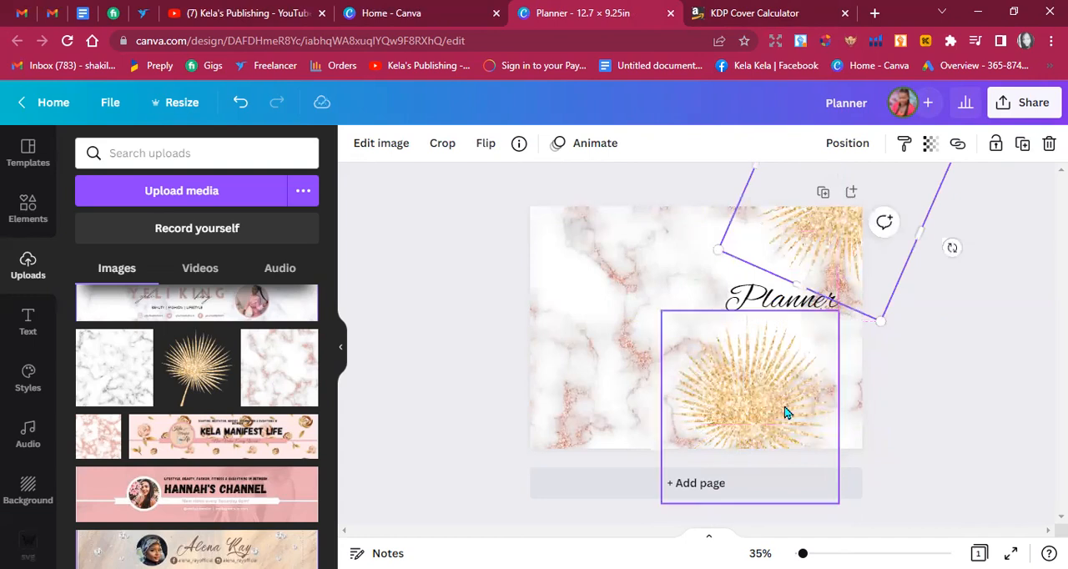
pyautogui.moveTo(784, 431); pyautogui.dragTo(779, 433)
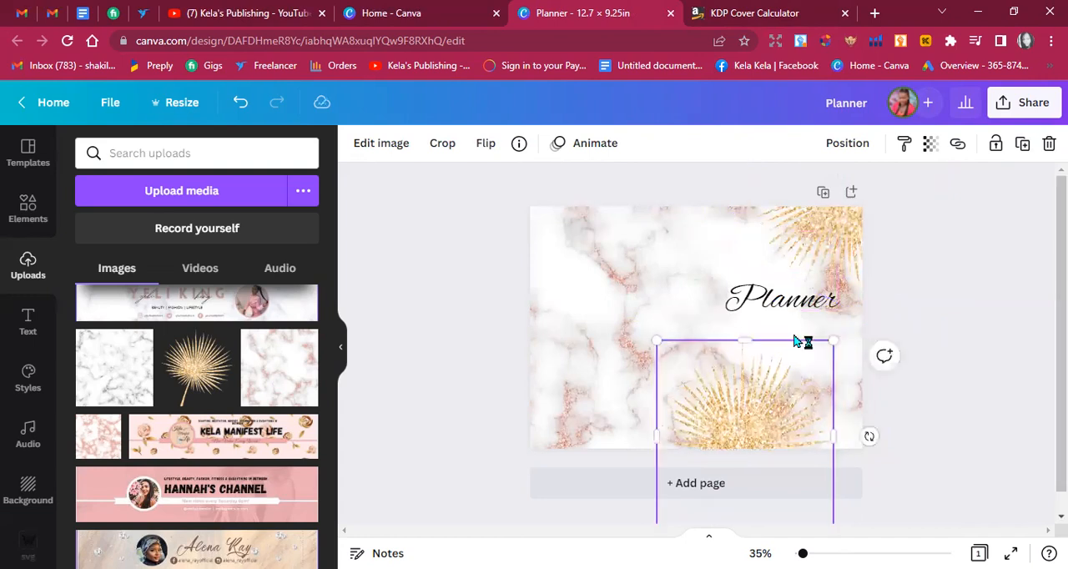
# Move the "Planner" title slightly lower on the front cover and shift the upper right gold leaf down a little.
pyautogui.moveTo(793, 321); pyautogui.dragTo(793, 339)
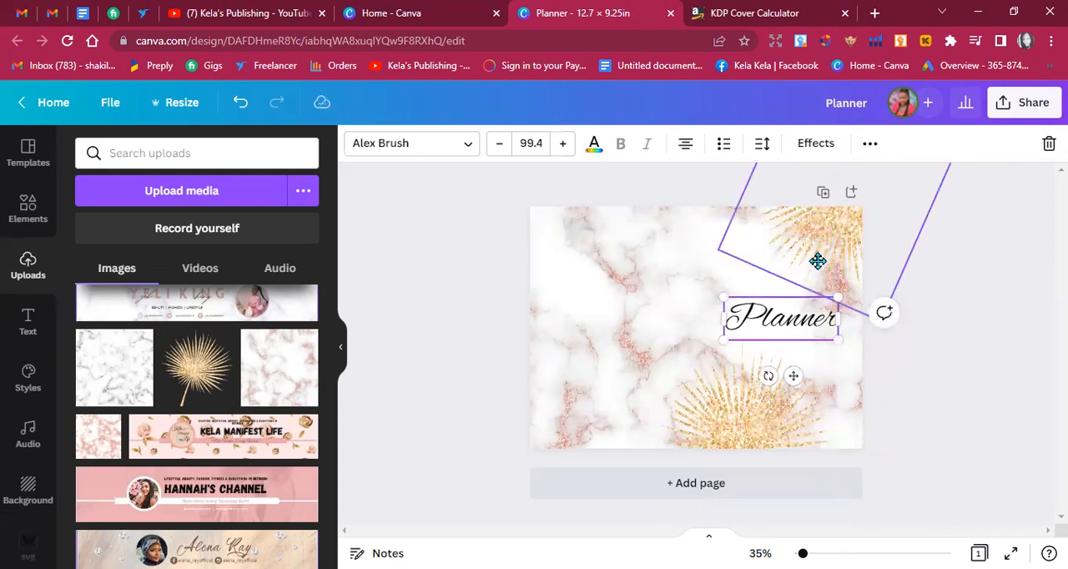
pyautogui.moveTo(813, 264); pyautogui.dragTo(813, 279)
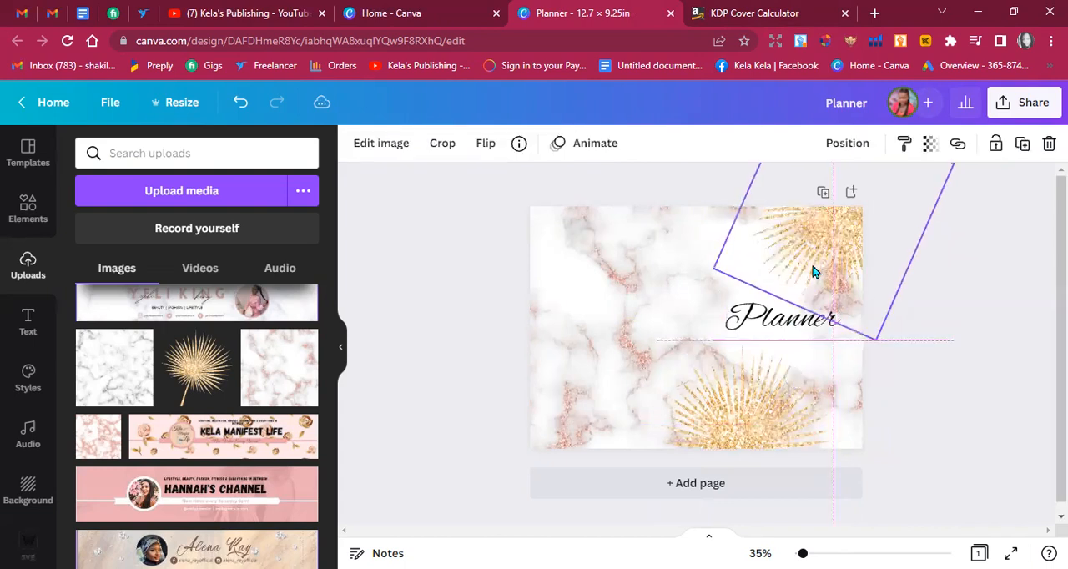
pyautogui.click(921, 358)
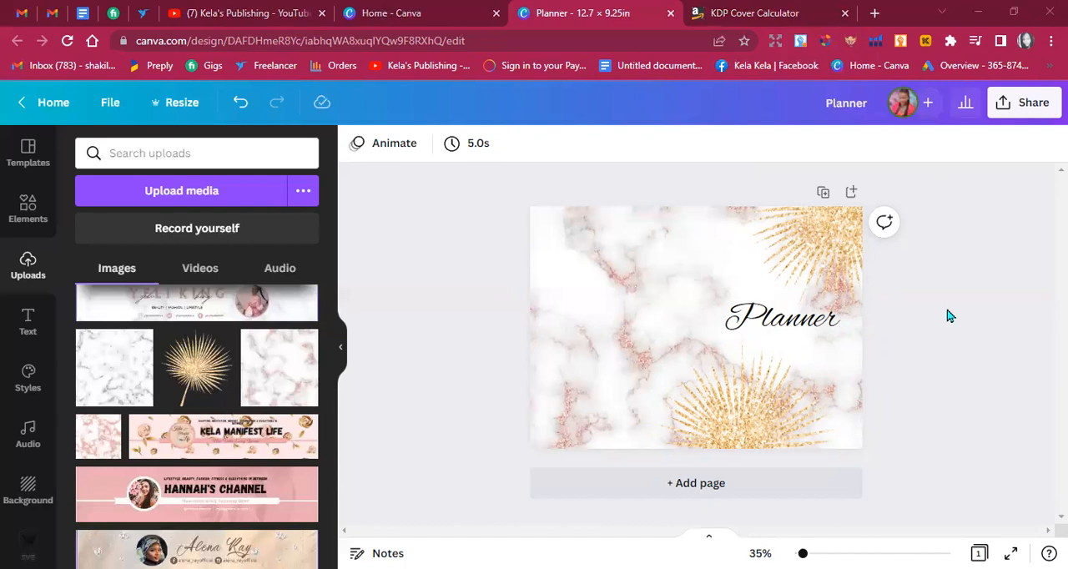
pyautogui.click(808, 328)
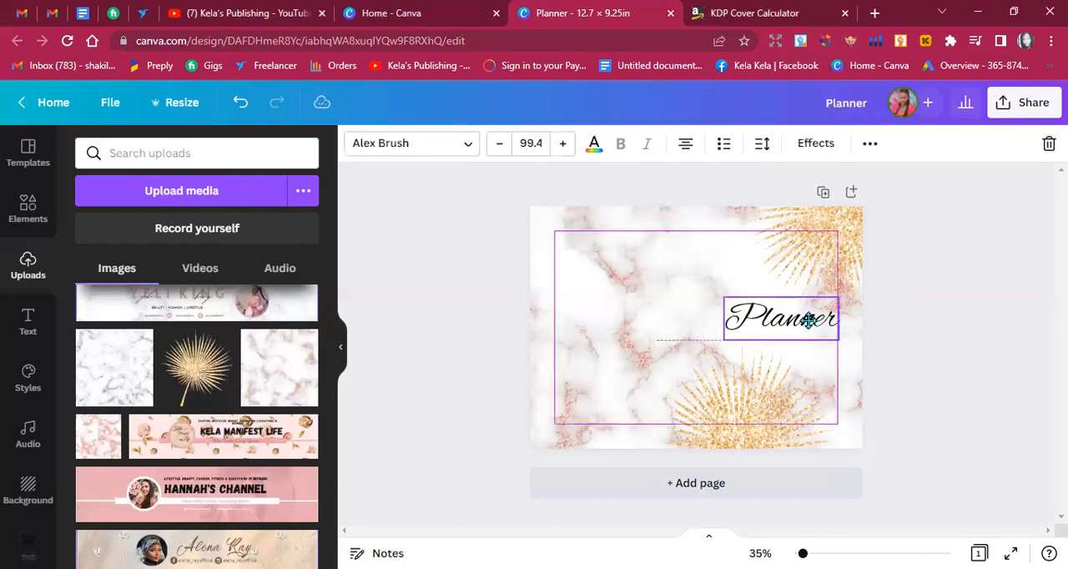
pyautogui.click(908, 346)
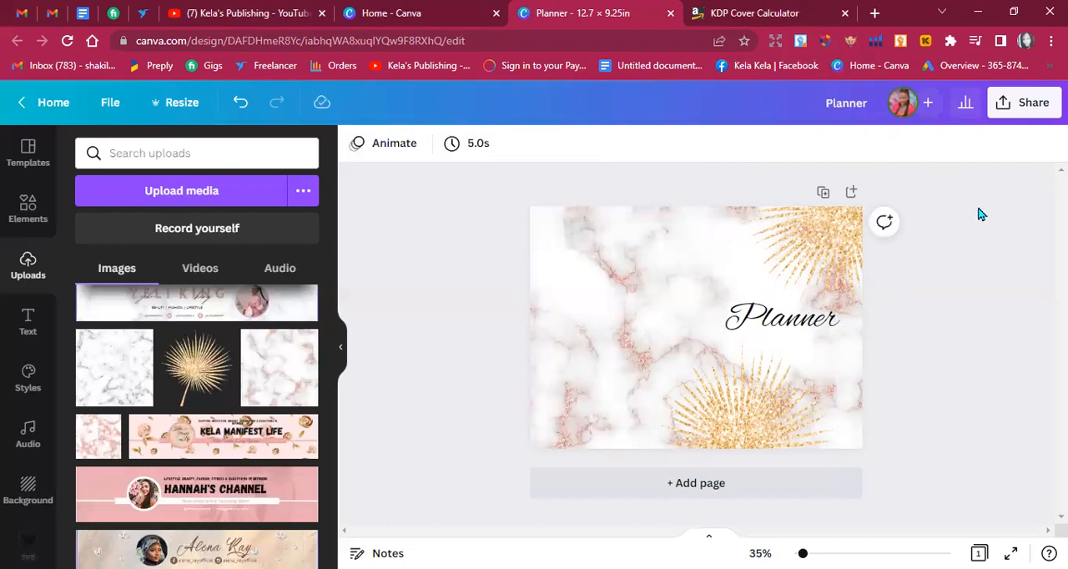
# Duplicate the cover page and replace the copy's background with the uploaded white marble image with grey veins.
pyautogui.click(823, 194)
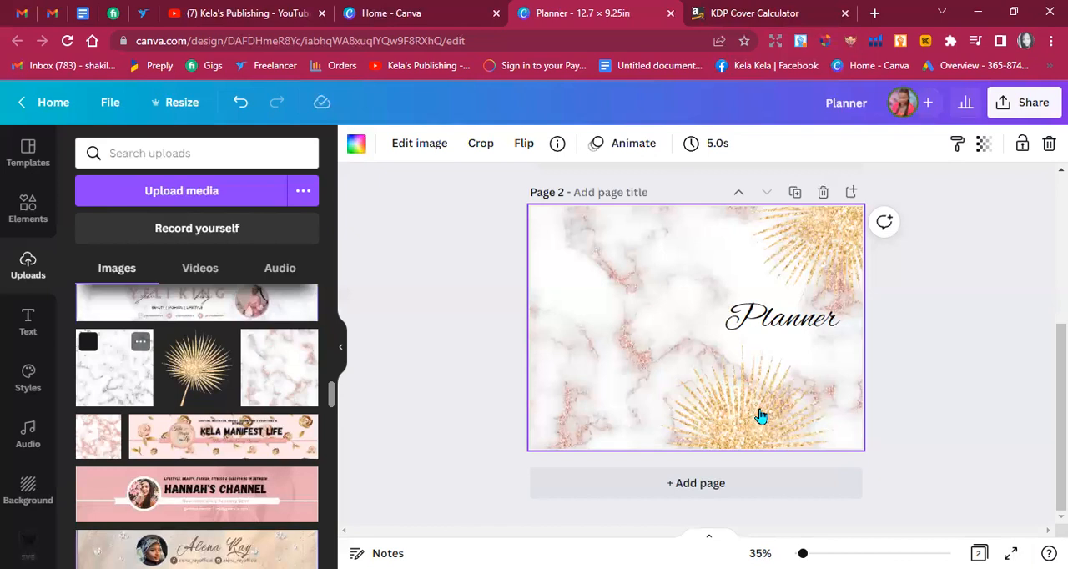
pyautogui.moveTo(114, 368); pyautogui.dragTo(761, 415)
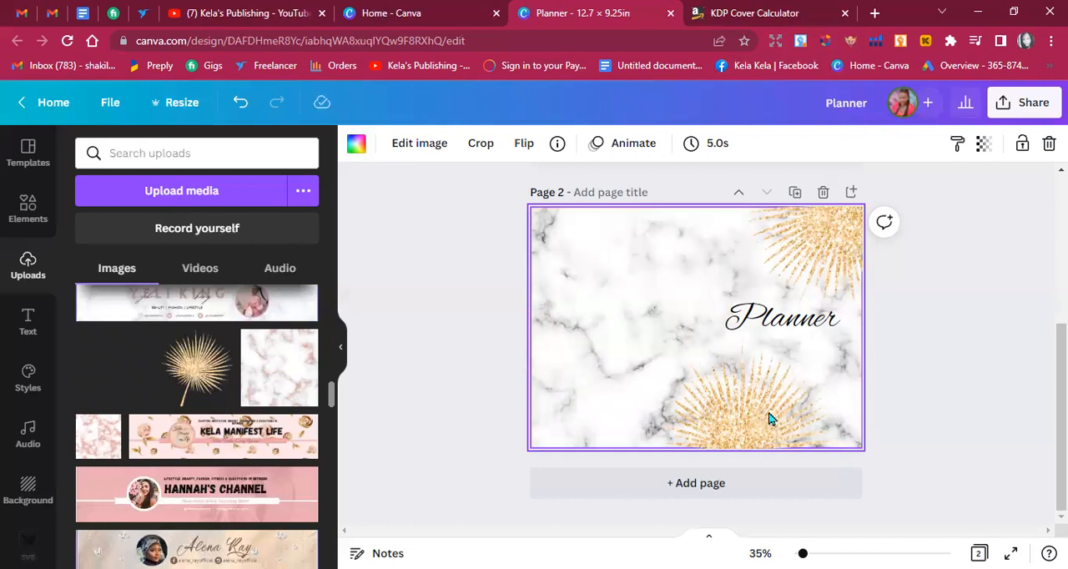
# Delete page 2's bottom gold leaf and rearrange the rest, with the title slightly lower and the remaining leaf running off the upper right corner.
pyautogui.click(769, 418)
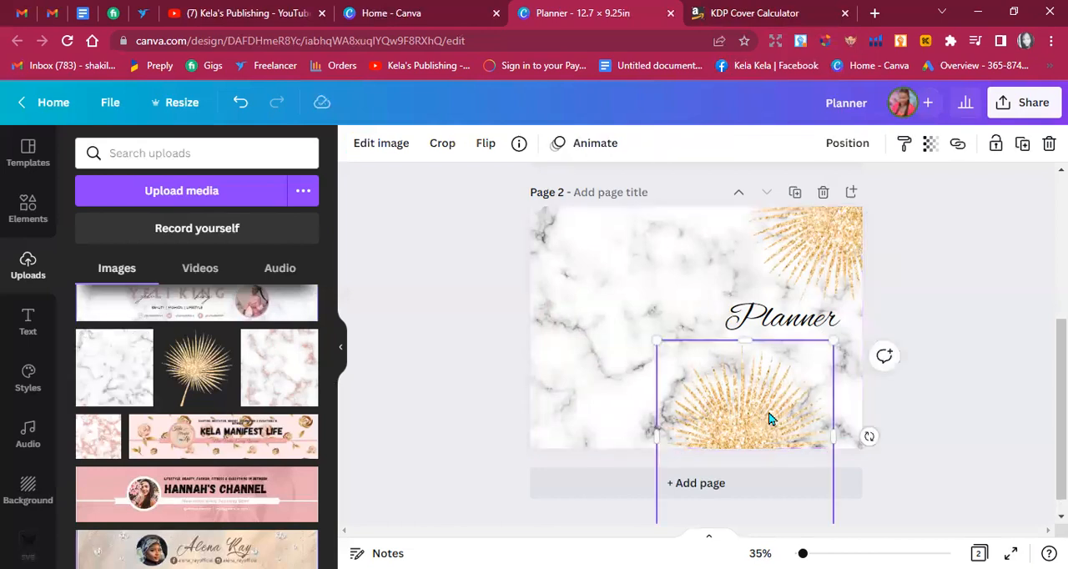
pyautogui.press('Delete')
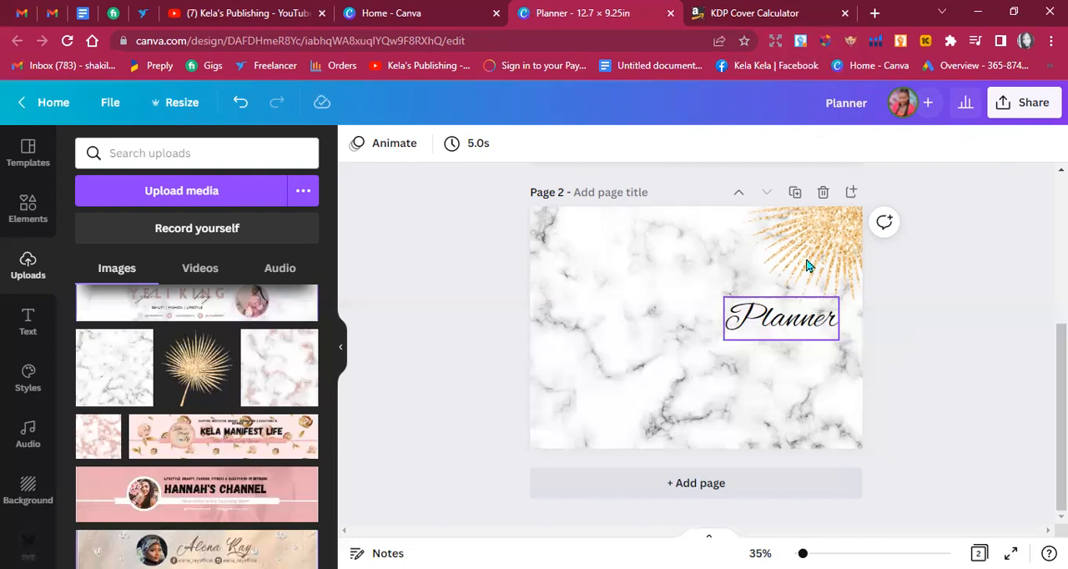
pyautogui.hotkey('ctrl', 'z')
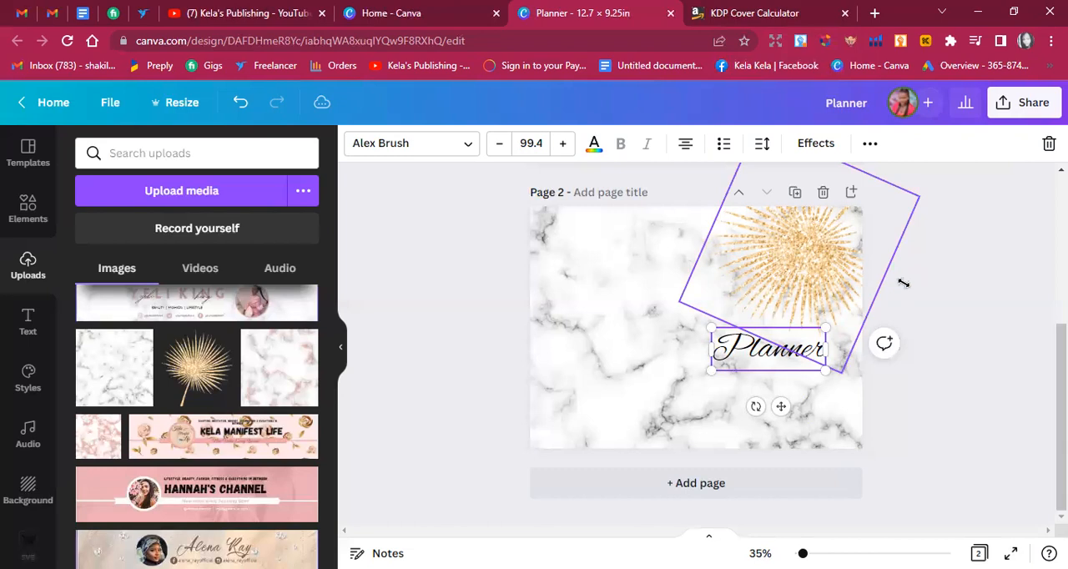
pyautogui.moveTo(872, 301); pyautogui.dragTo(903, 283)
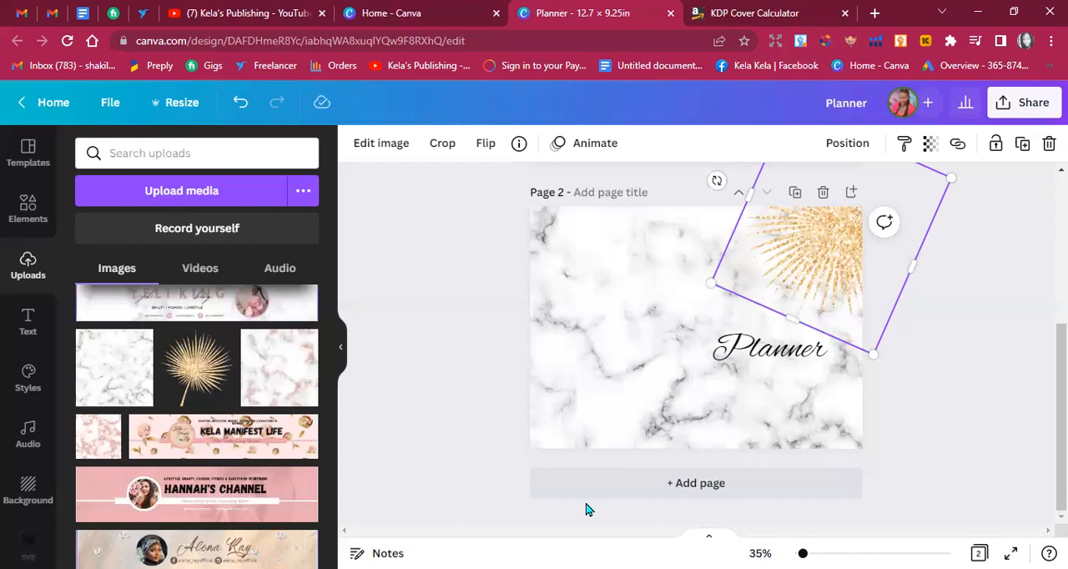
pyautogui.press('Tab')
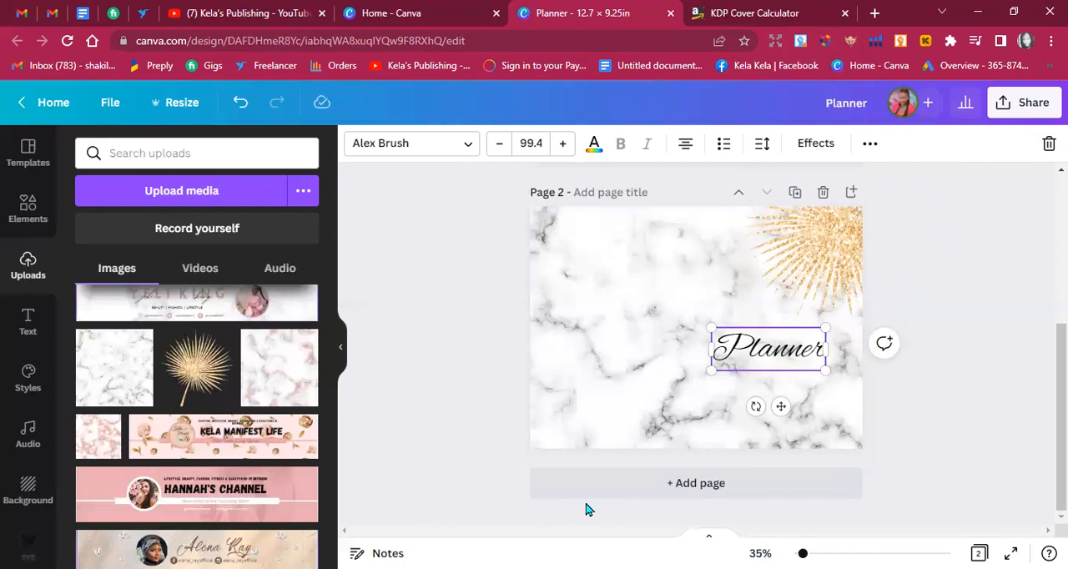
pyautogui.scroll(3, 586, 509)
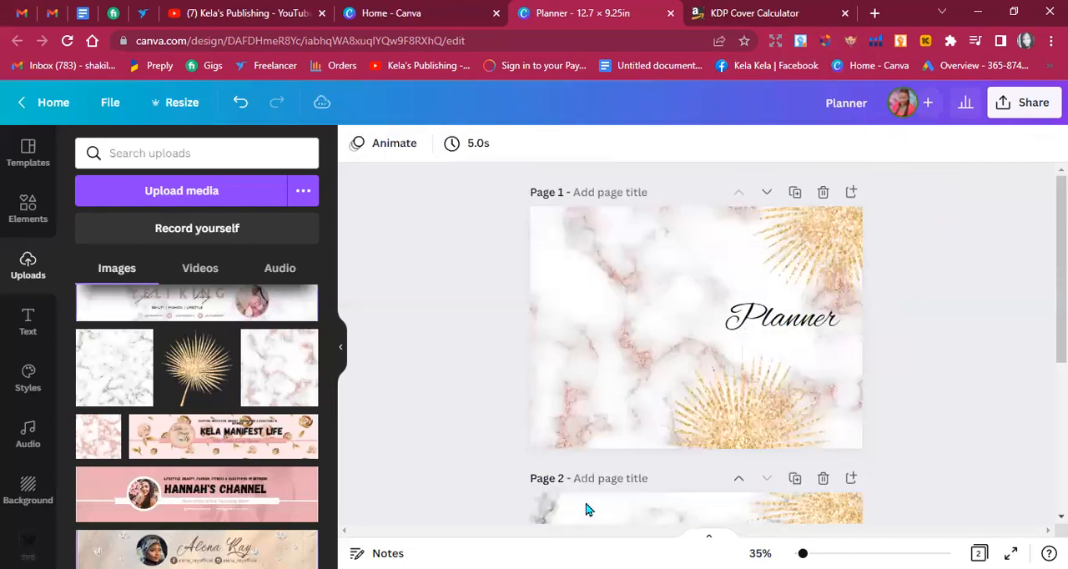